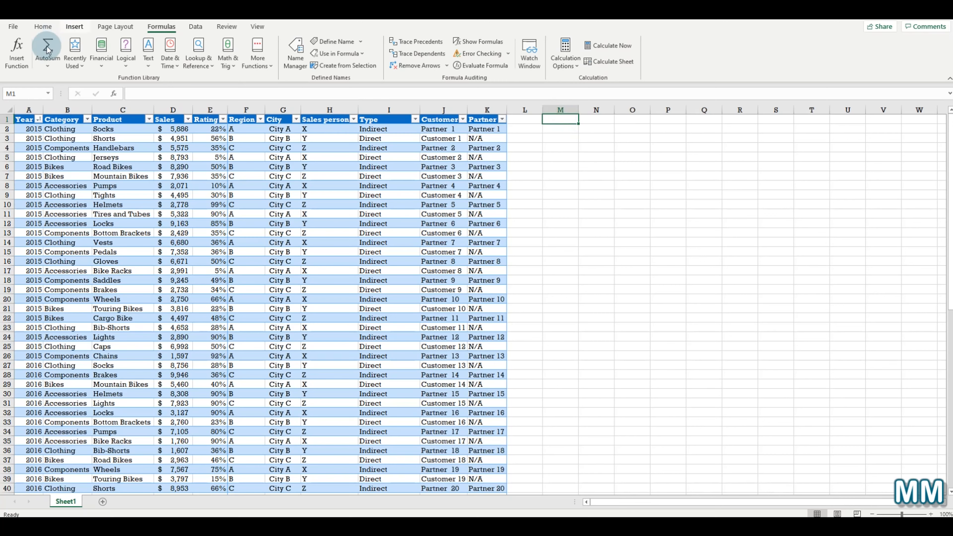
# Step: Browse the Most Recently Used and Math & Trig categories in the Insert Function dialog, reading the CSCH and EVEN descriptions, without inserting anything
pyautogui.click(17, 44)
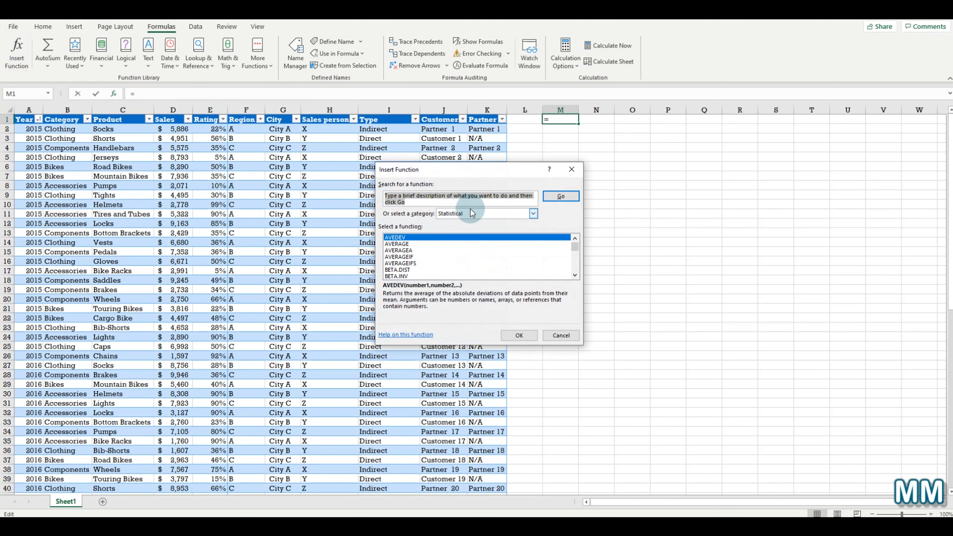
pyautogui.click(471, 211)
pyautogui.click(469, 222)
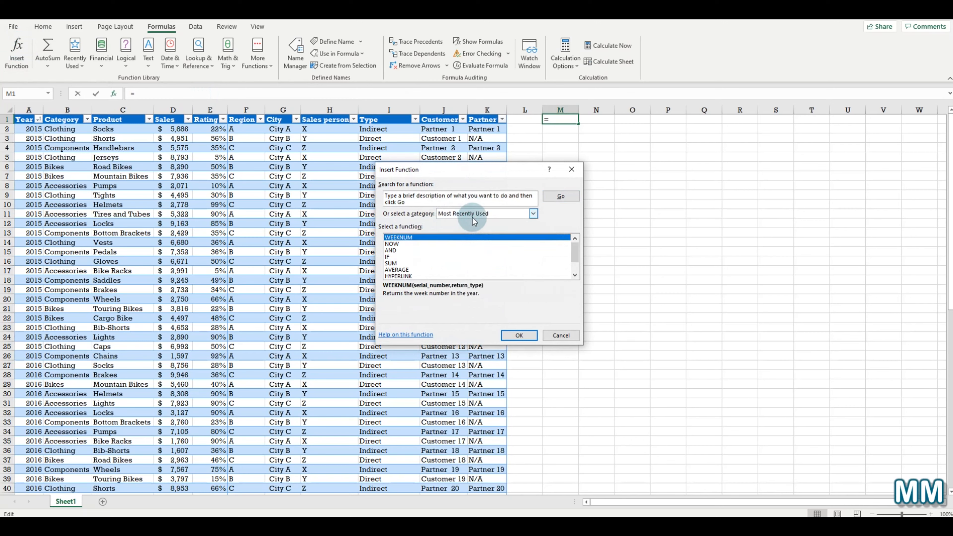
pyautogui.click(473, 217)
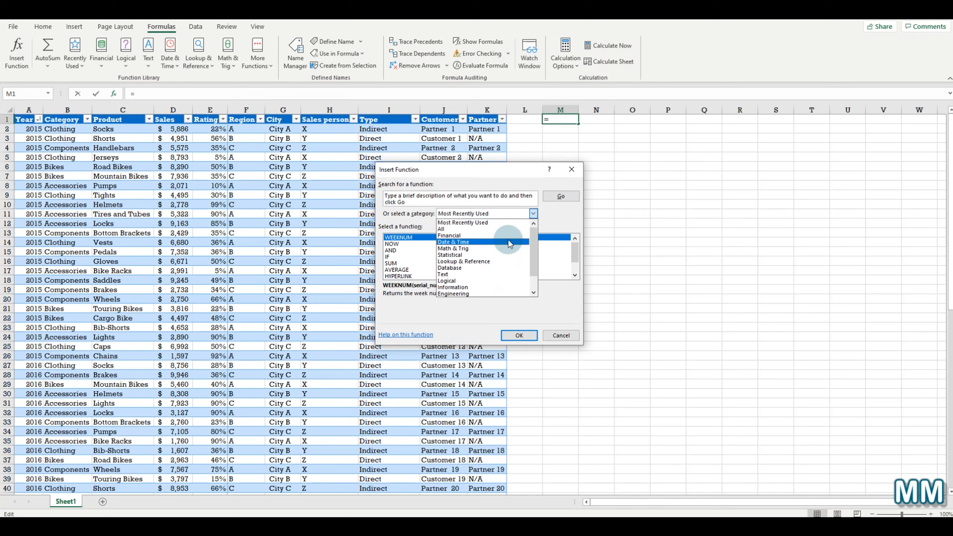
pyautogui.click(516, 248)
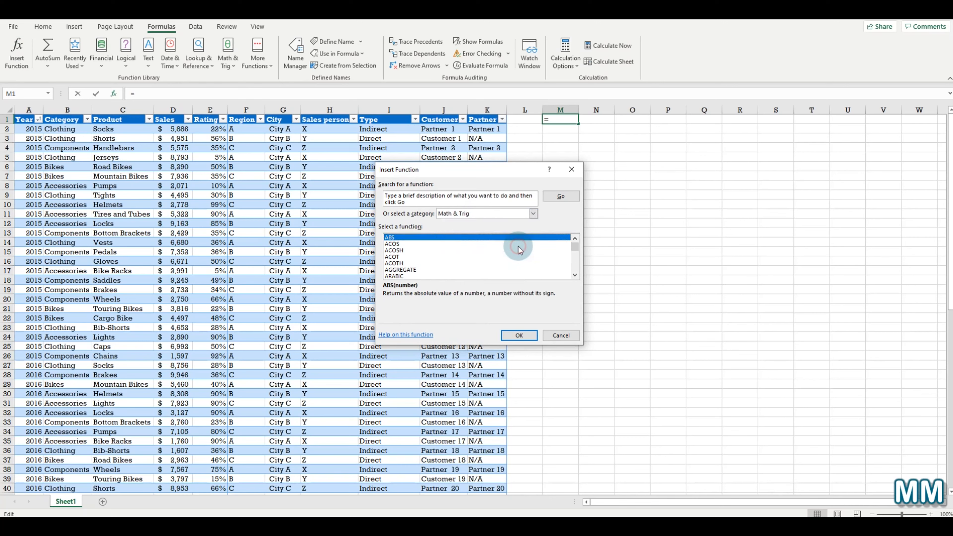
pyautogui.scroll(-5, 460, 255)
pyautogui.click(461, 257)
pyautogui.scroll(-1, 461, 257)
pyautogui.click(461, 258)
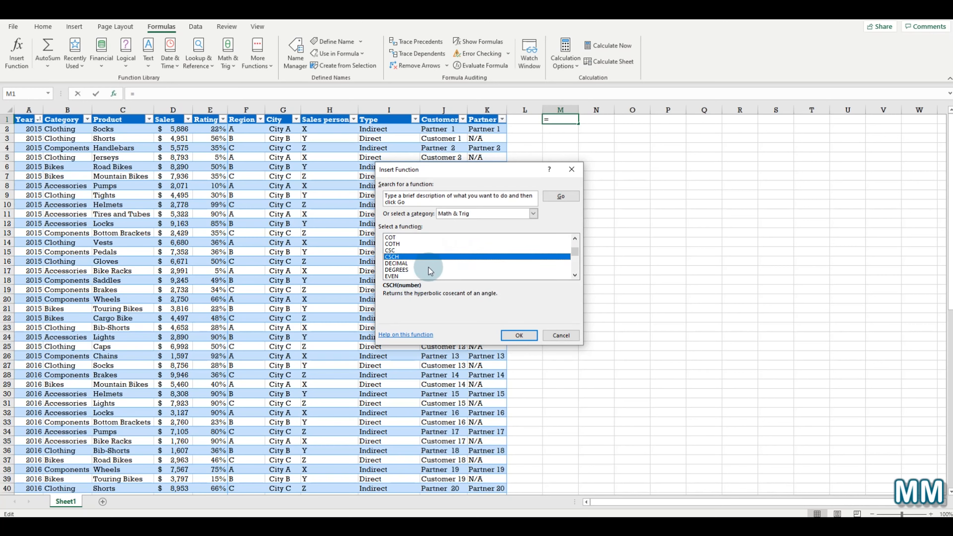
pyautogui.click(435, 276)
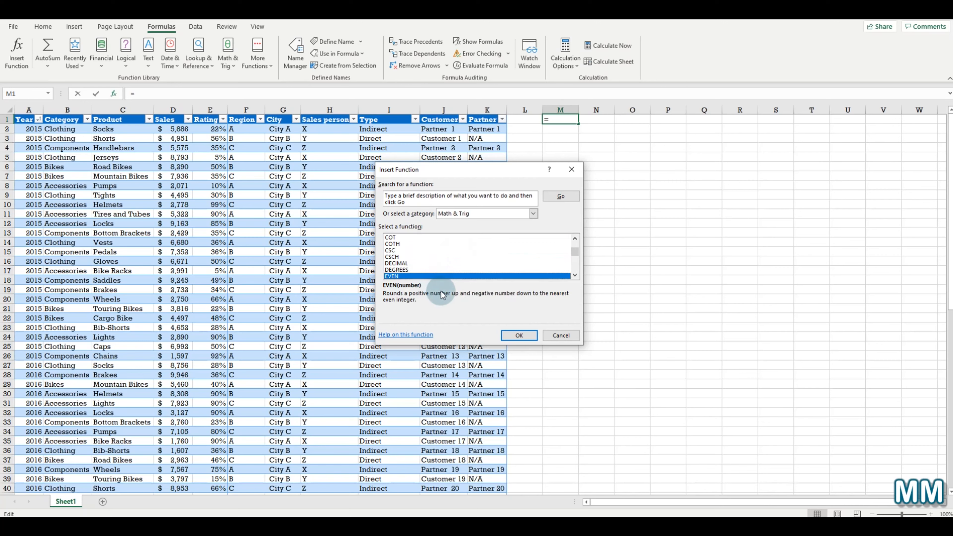
pyautogui.scroll(-2, 454, 271)
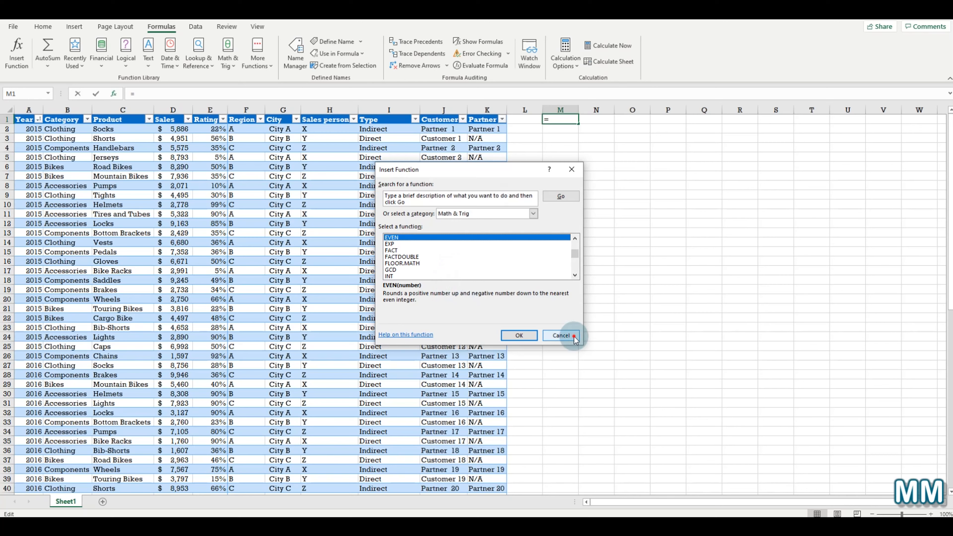
pyautogui.click(561, 335)
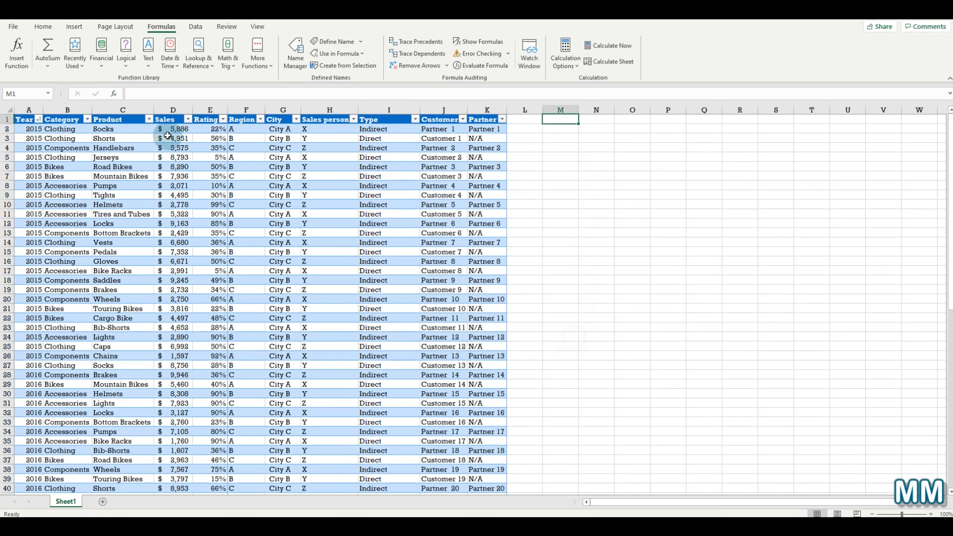
# Step: Reopen the Insert Function dialog from the formula bar, list all functions and close it without inserting one
pyautogui.click(43, 27)
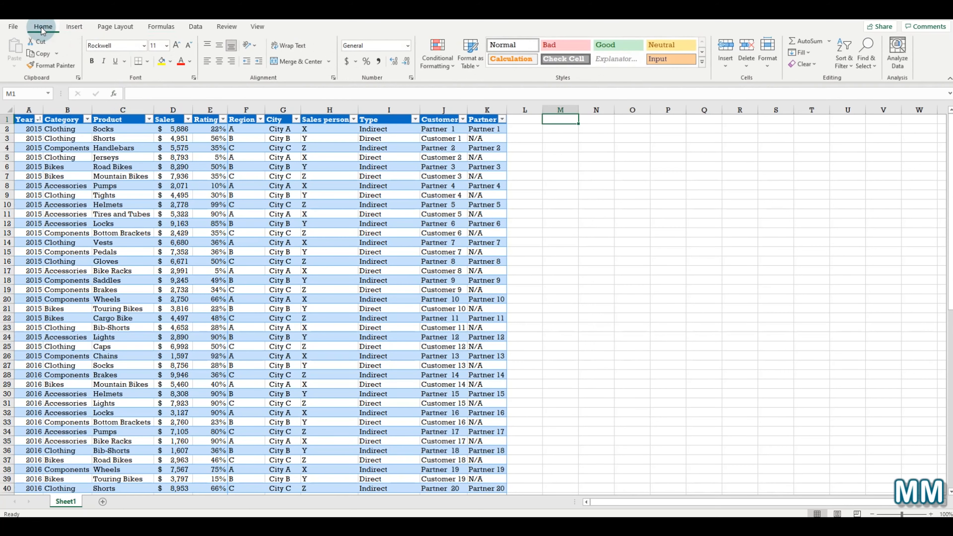
pyautogui.click(115, 94)
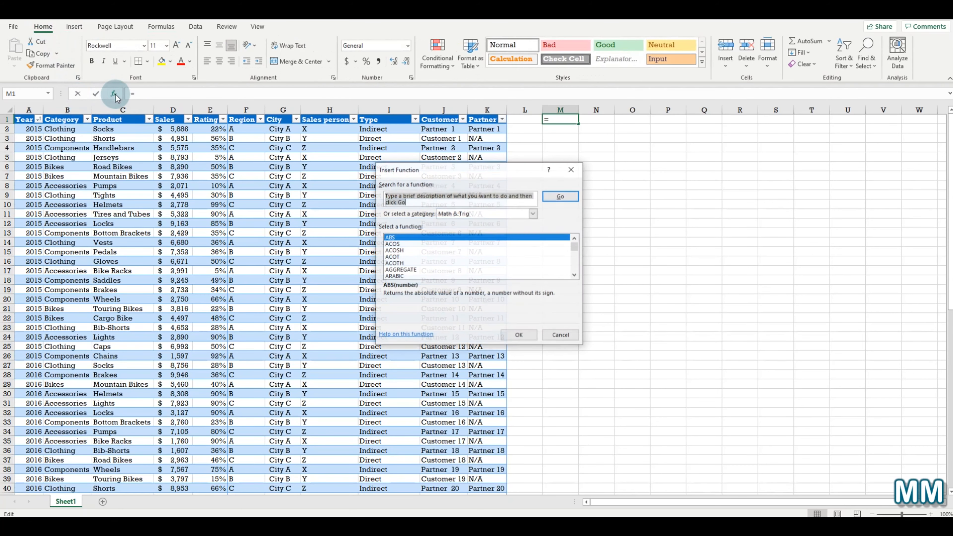
pyautogui.click(464, 214)
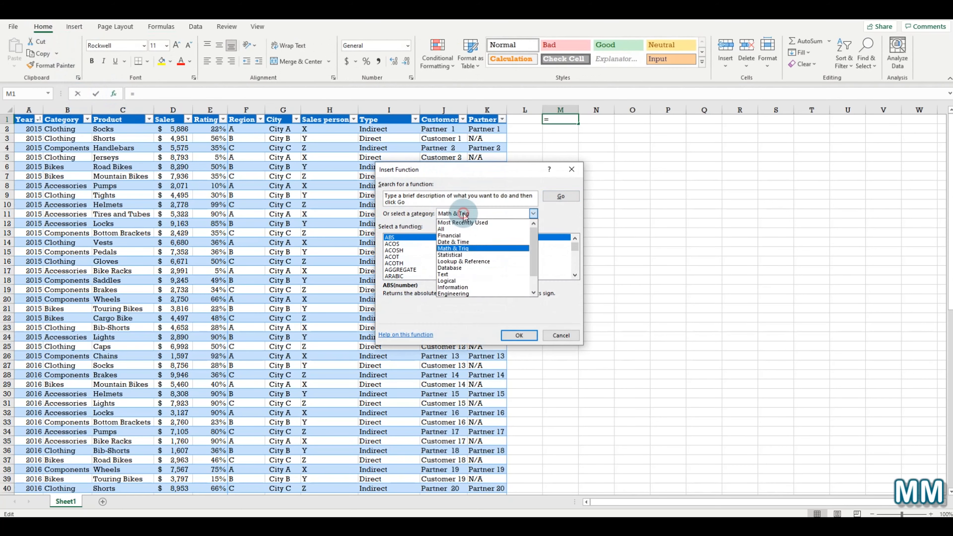
pyautogui.click(466, 229)
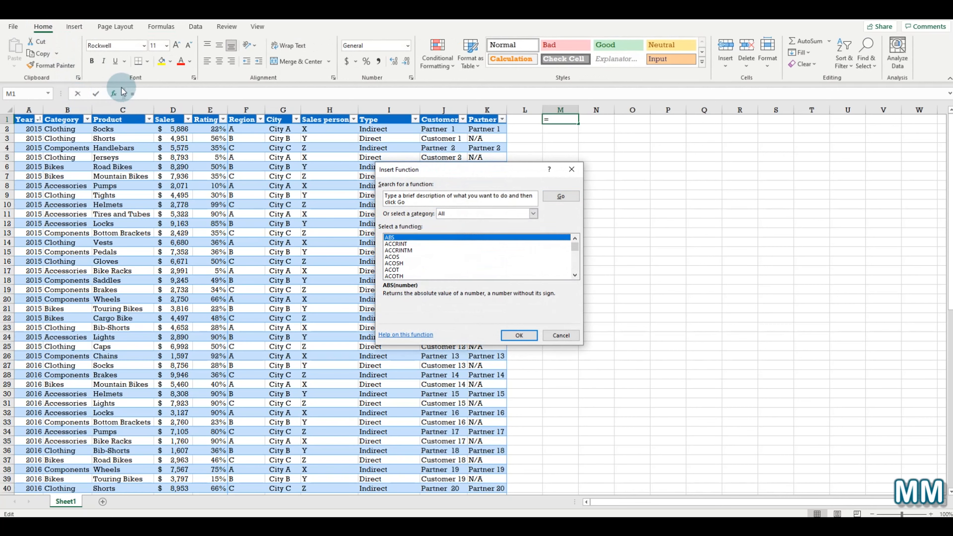
pyautogui.click(571, 170)
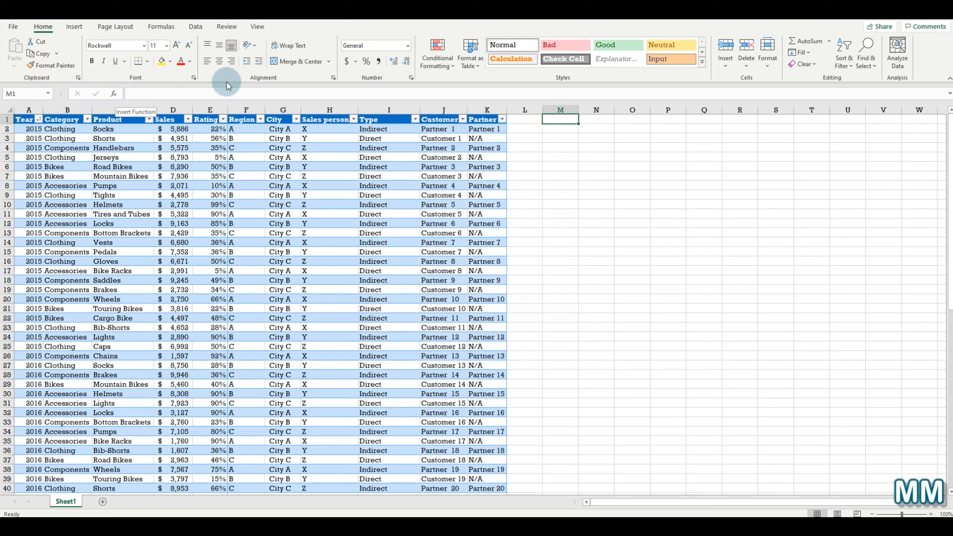
# Step: Hide the formula bar and show it again
pyautogui.click(209, 94)
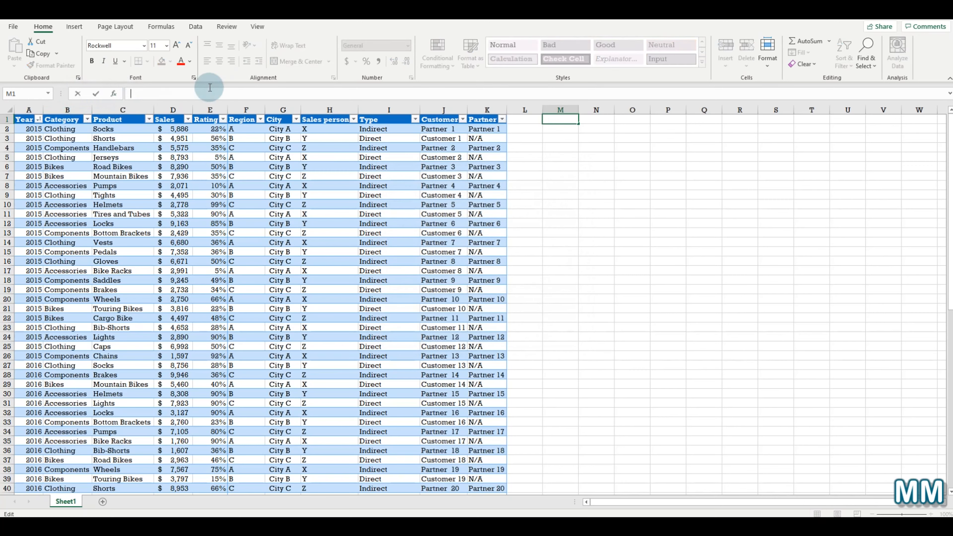
pyautogui.click(257, 27)
pyautogui.click(256, 138)
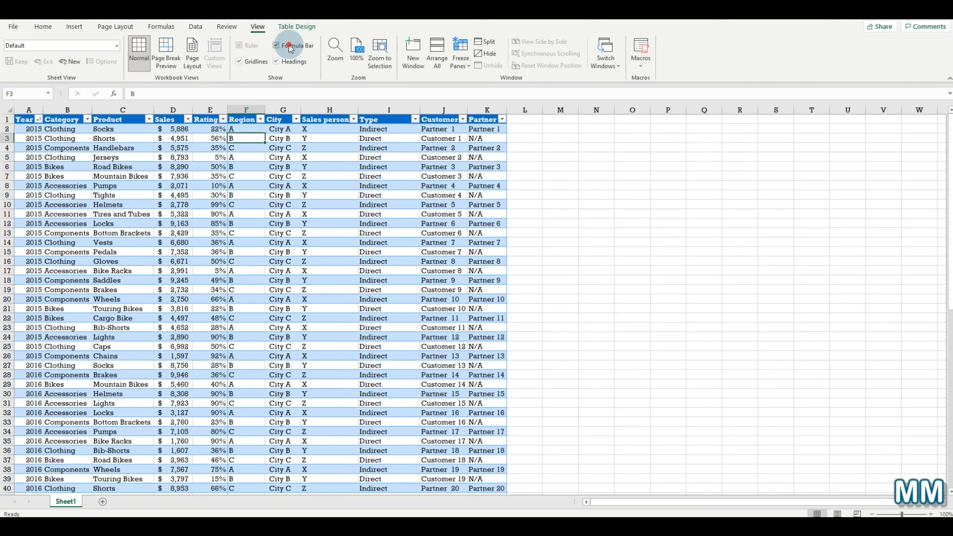
pyautogui.click(290, 46)
pyautogui.click(289, 45)
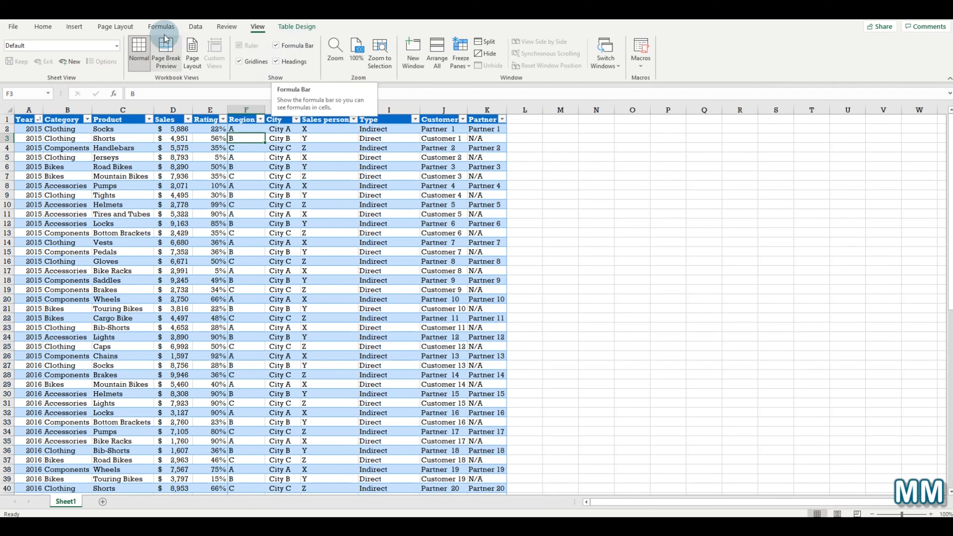
# Step: Review the AutoSum calculation options and where the command is available
pyautogui.click(161, 27)
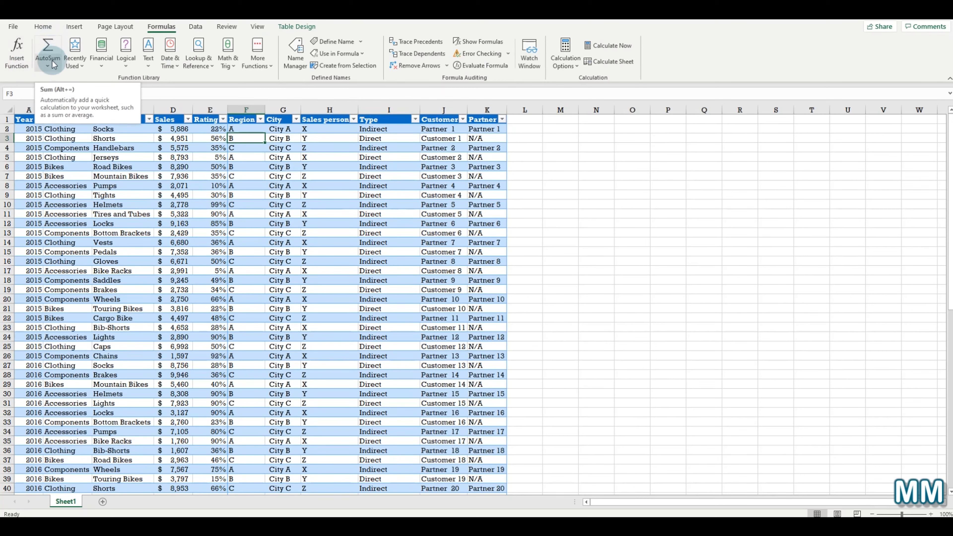
pyautogui.click(42, 27)
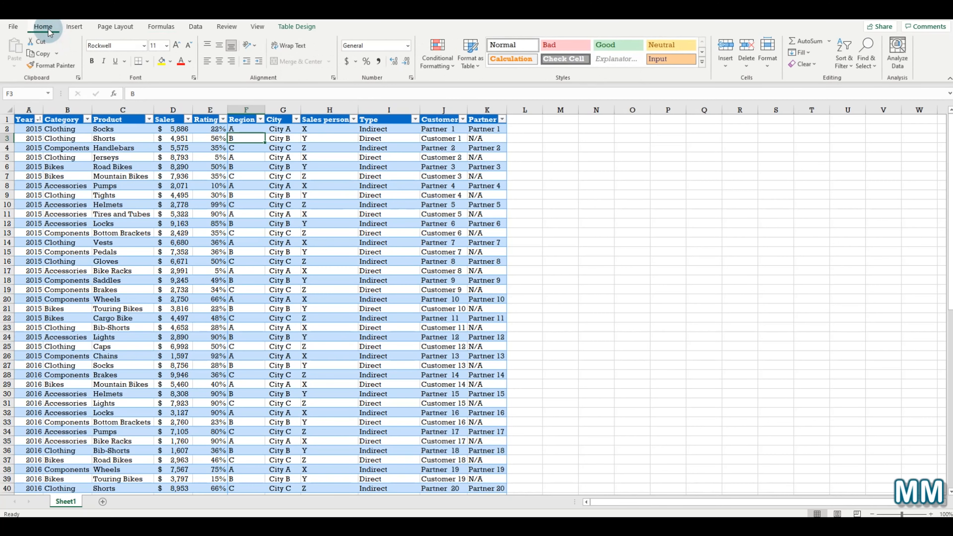
pyautogui.click(829, 41)
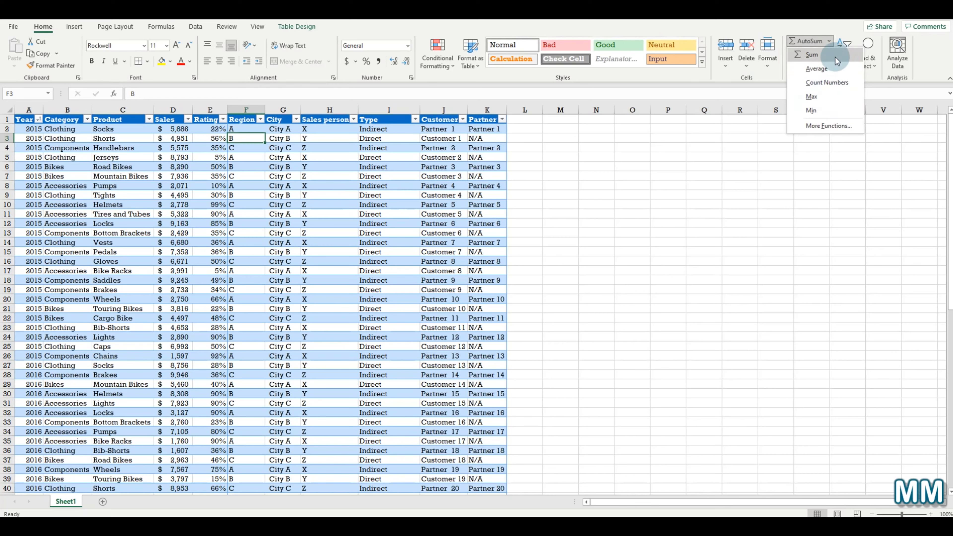
pyautogui.click(161, 26)
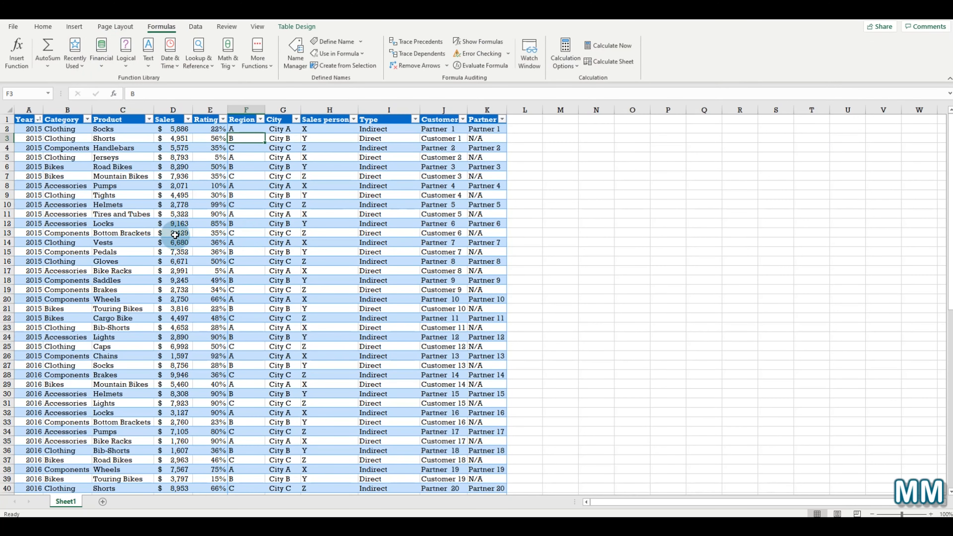
pyautogui.scroll(-3, 175, 234)
pyautogui.scroll(-13, 175, 234)
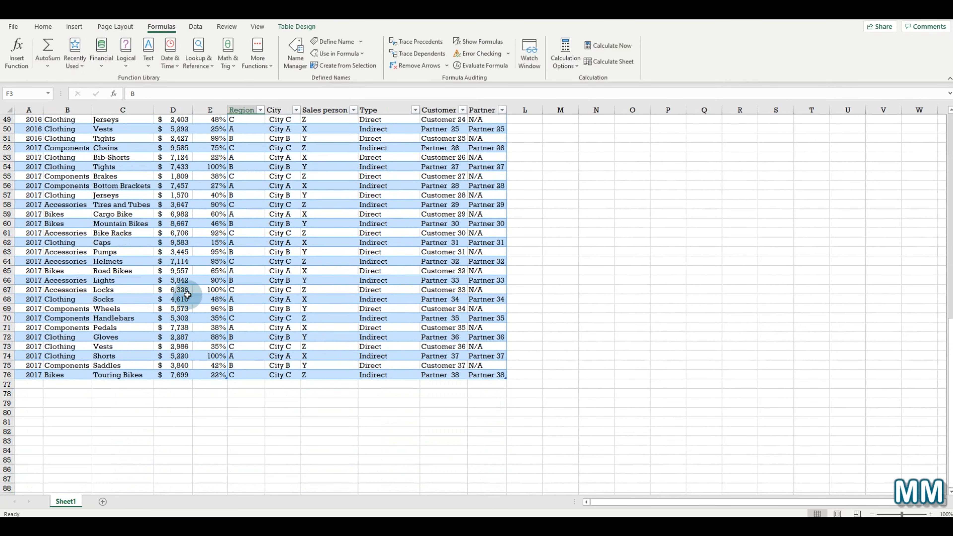
pyautogui.click(183, 388)
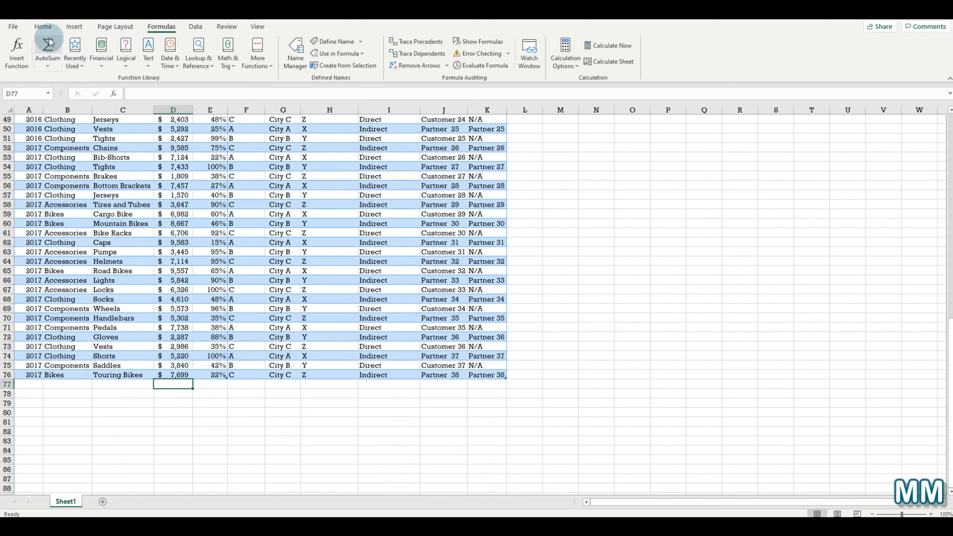
pyautogui.click(48, 67)
pyautogui.click(267, 182)
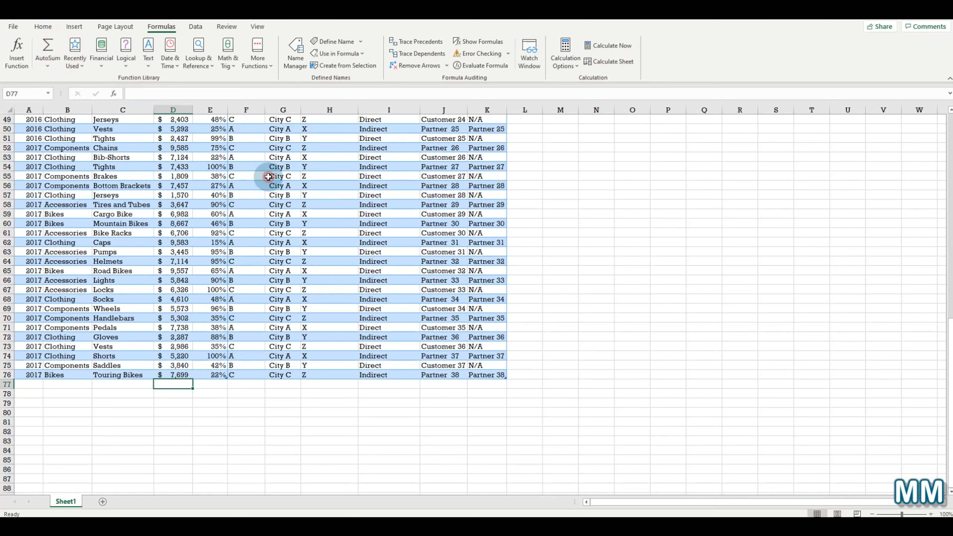
pyautogui.scroll(16, 214, 160)
pyautogui.click(212, 157)
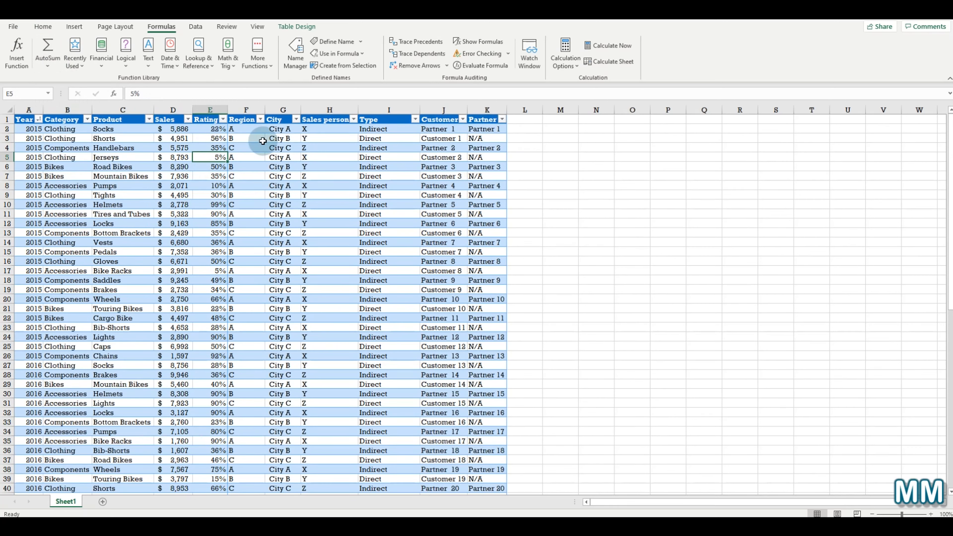
# Step: Freeze the panes above row 2 so the table's header row stays in view, and check it further down the sheet
pyautogui.click(3, 128)
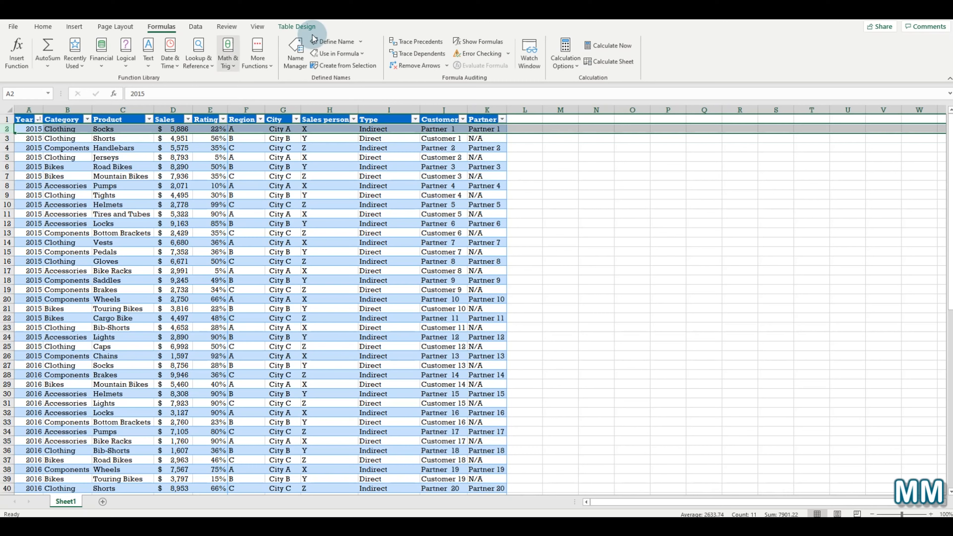
pyautogui.click(258, 27)
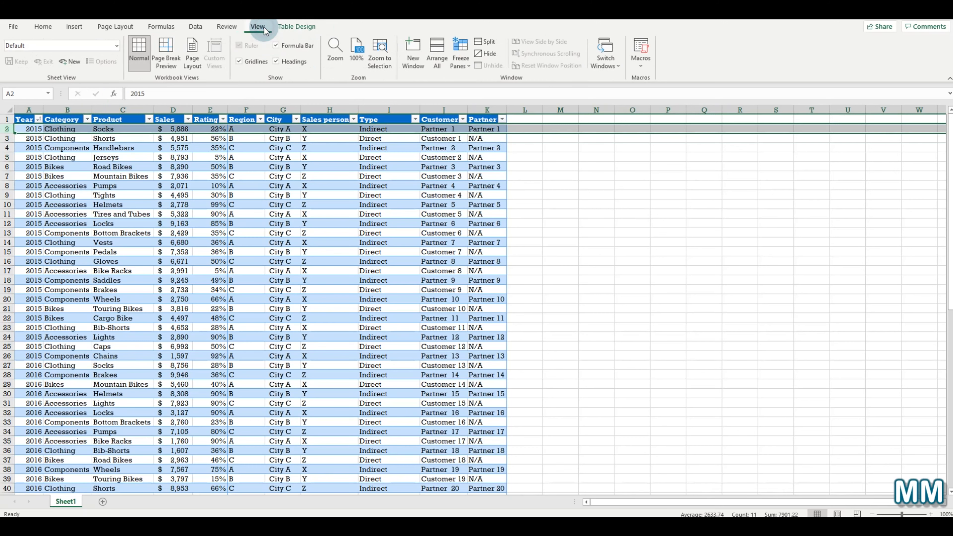
pyautogui.click(460, 57)
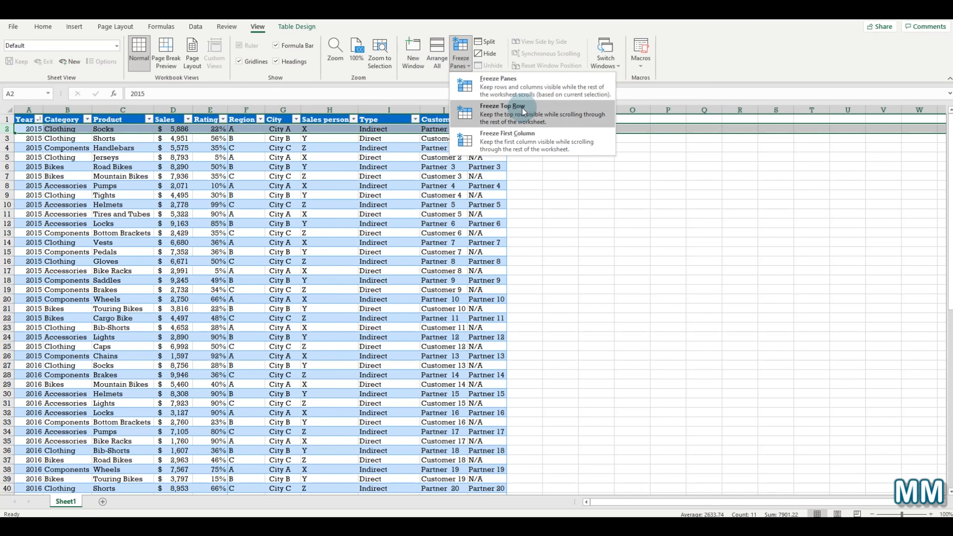
pyautogui.click(514, 87)
pyautogui.scroll(-5, 336, 261)
pyautogui.click(249, 242)
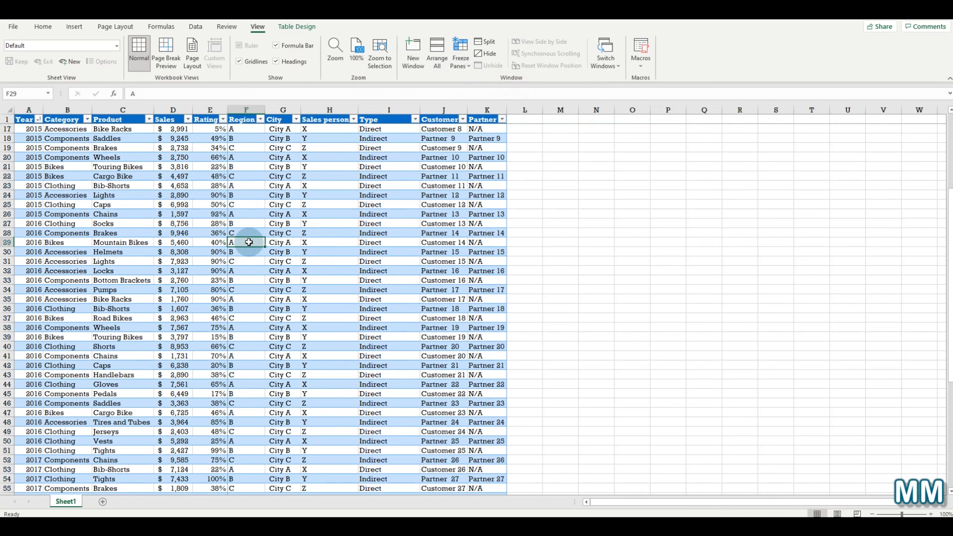
# Step: Sum the Sales column with AutoSum in cell D77, directly below the last table row
pyautogui.scroll(-19, 247, 240)
pyautogui.scroll(1, 244, 234)
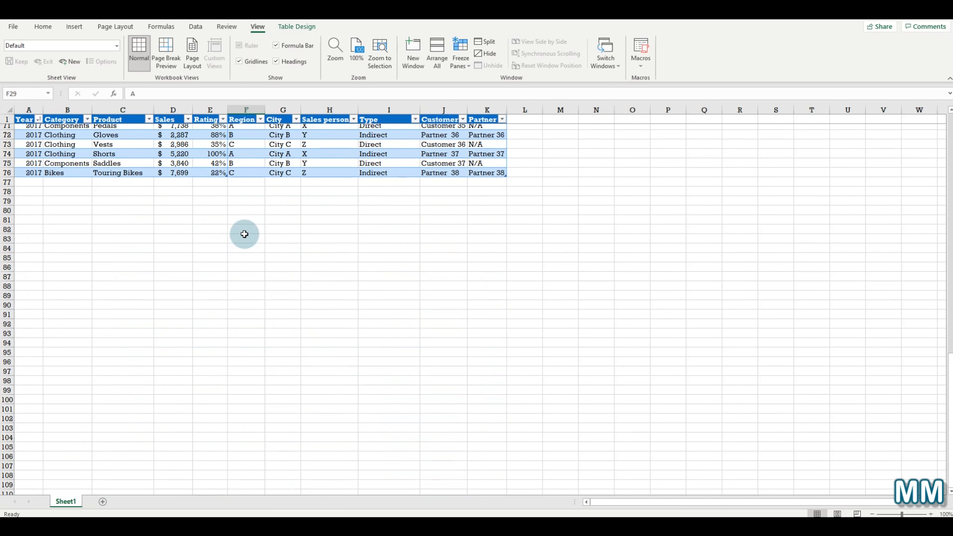
pyautogui.click(184, 188)
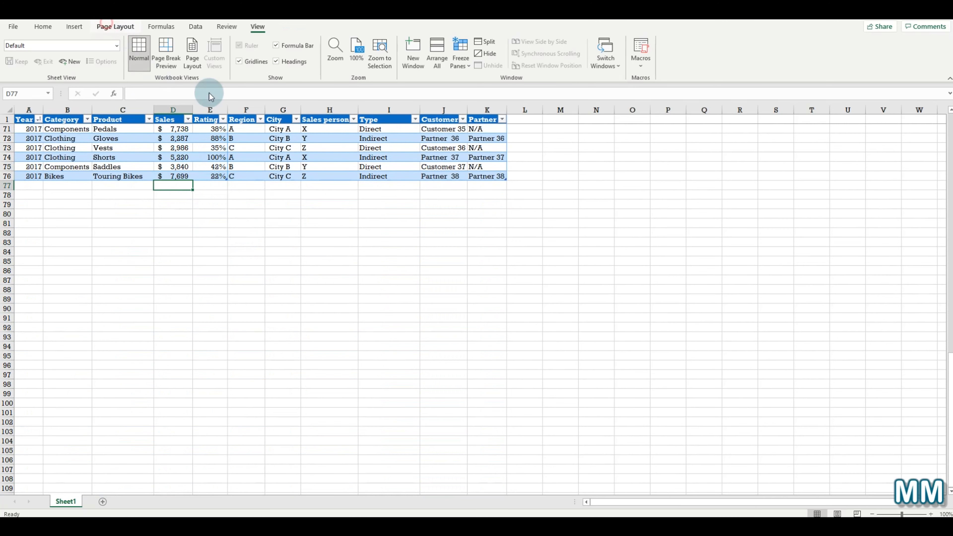
pyautogui.click(116, 26)
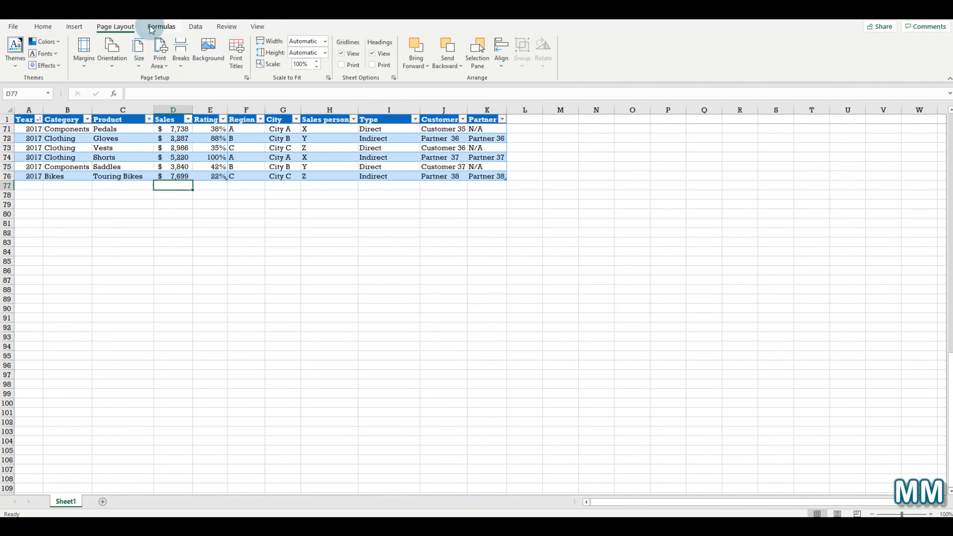
pyautogui.click(161, 26)
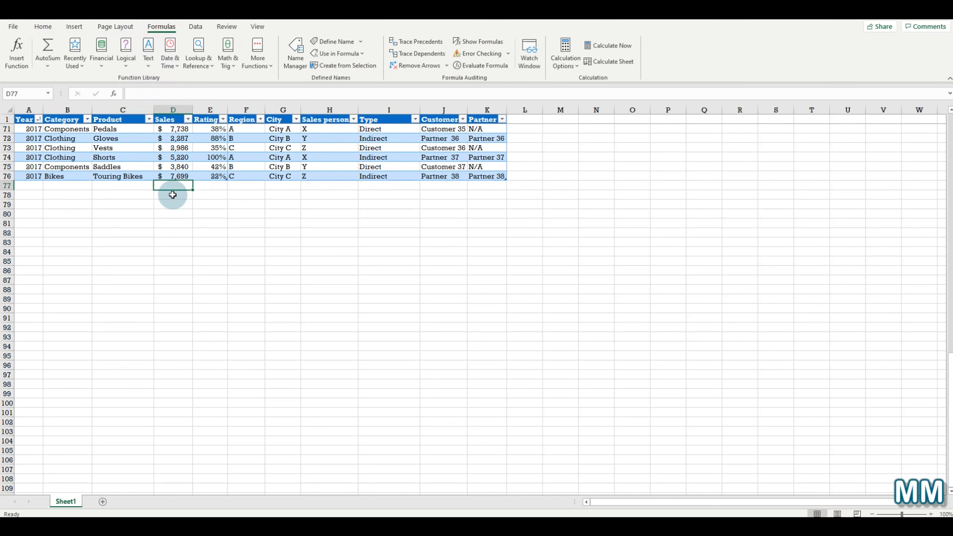
pyautogui.click(49, 67)
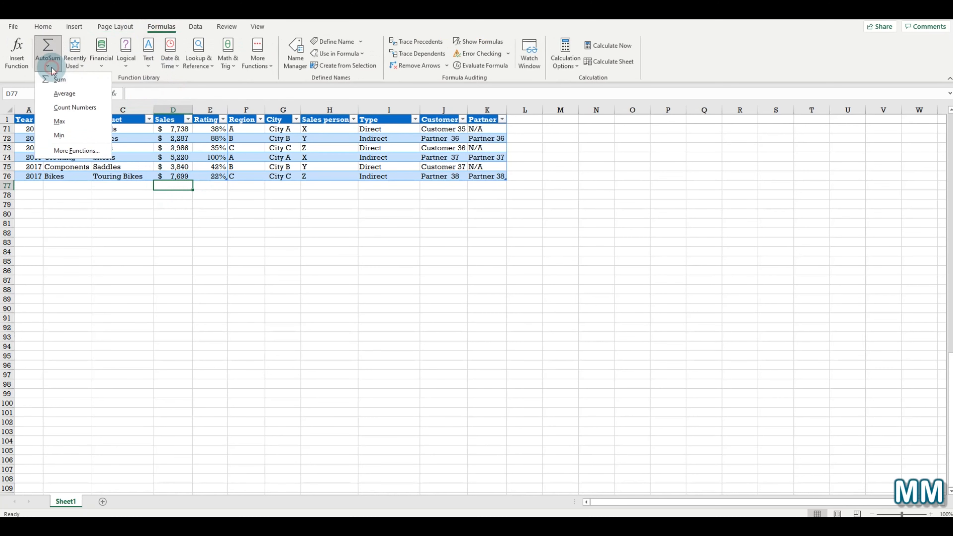
pyautogui.click(59, 79)
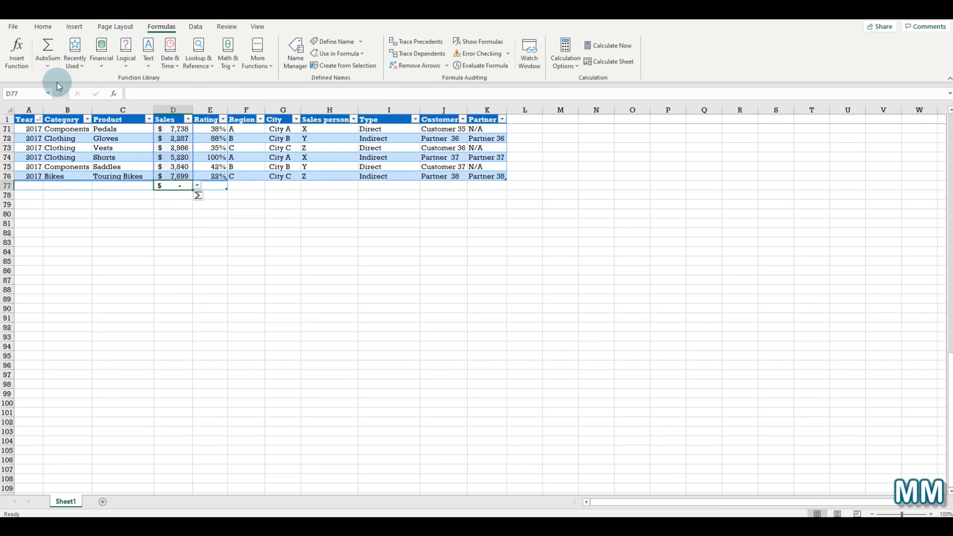
pyautogui.click(218, 204)
pyautogui.click(213, 188)
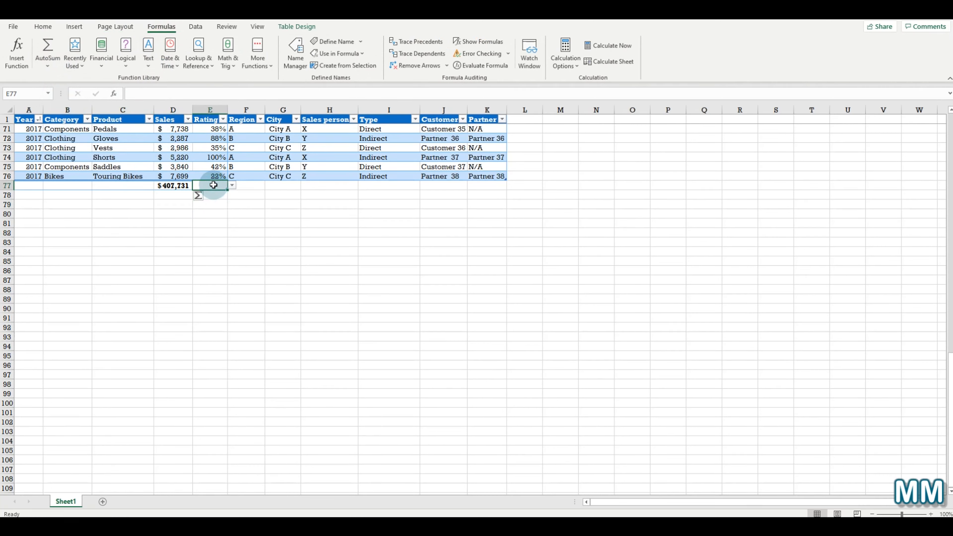
# Step: Average the Rating column with AutoSum in cell E77, beside the Sales total
pyautogui.click(47, 65)
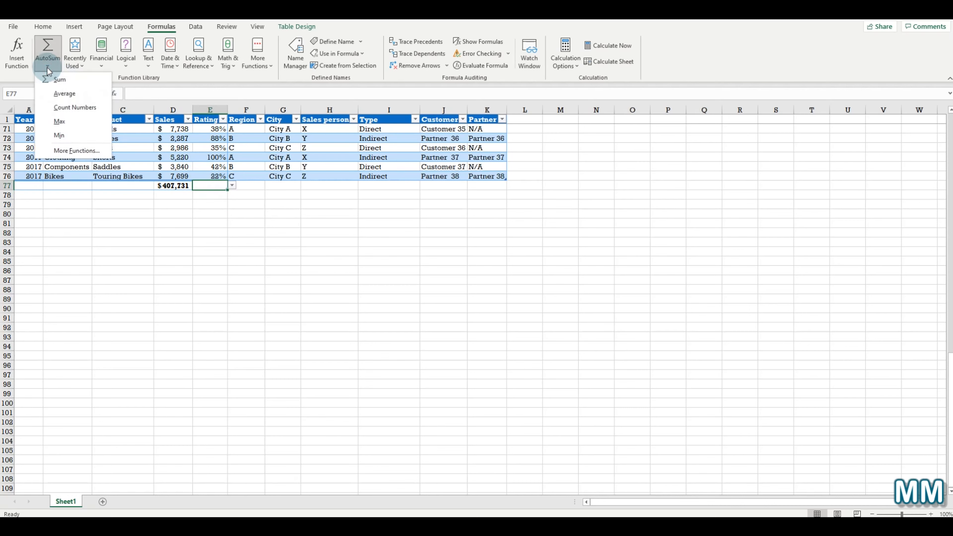
pyautogui.click(73, 95)
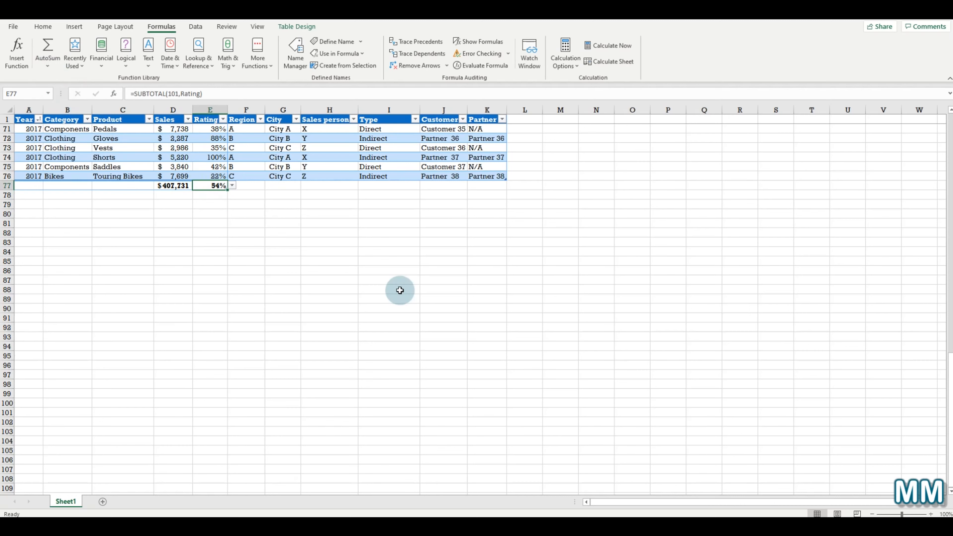
pyautogui.click(329, 251)
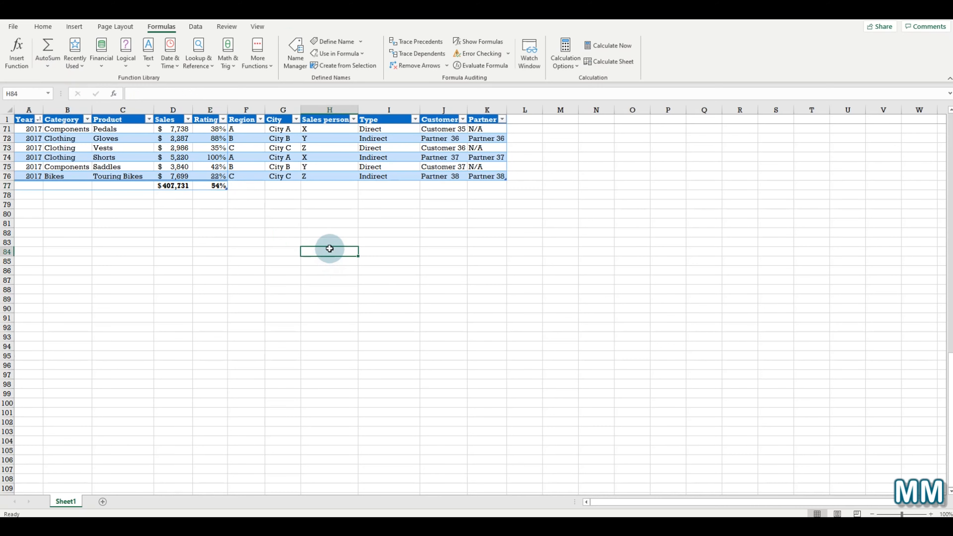
# Step: Select the Sales values from D2 to D76 and check their status bar summary and the calculations available for it
pyautogui.scroll(20, 329, 251)
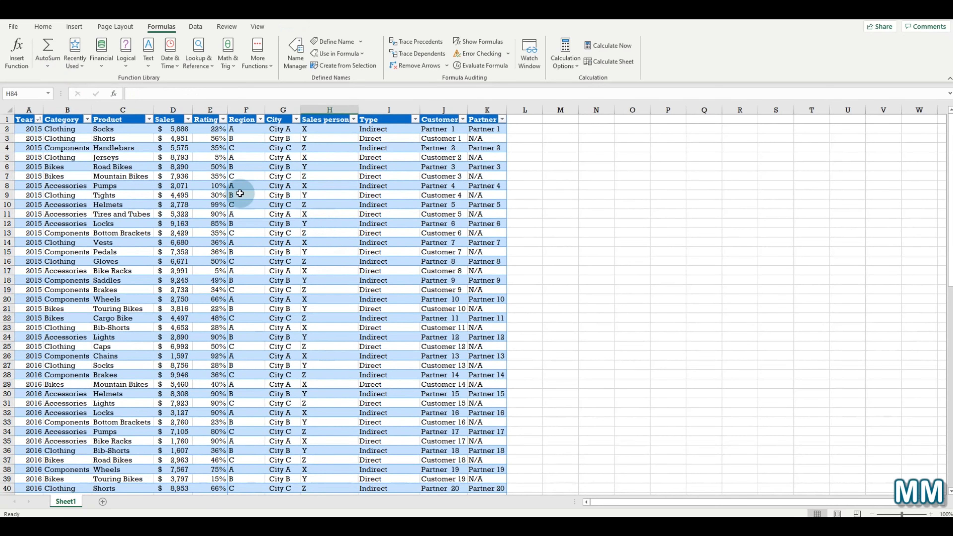
pyautogui.click(167, 130)
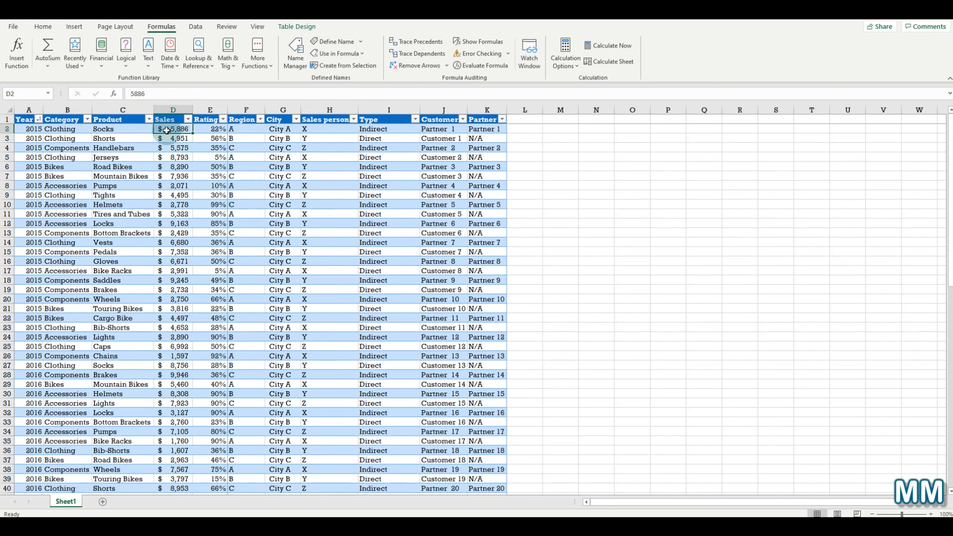
pyautogui.hotkey('ctrl', 'shift', 'Down')
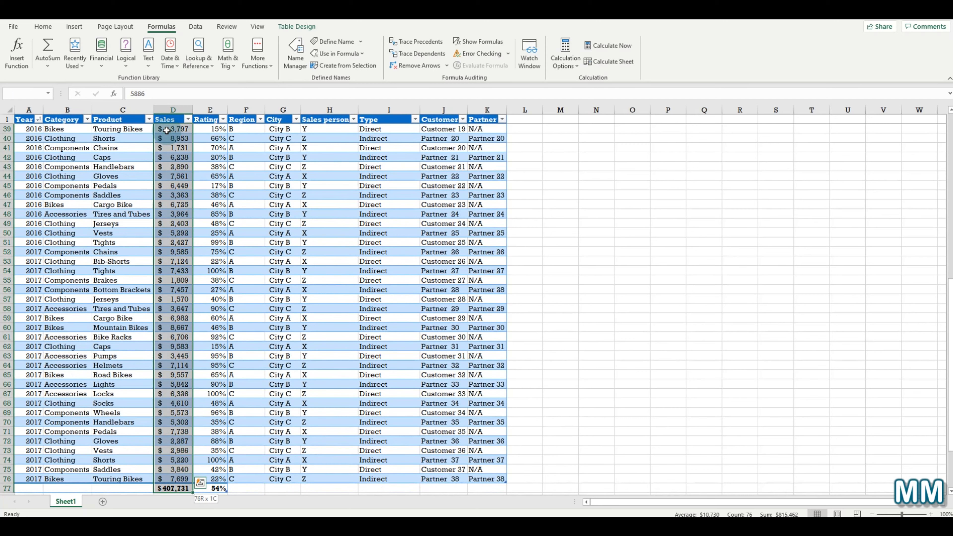
pyautogui.hotkey('shift', 'Up')
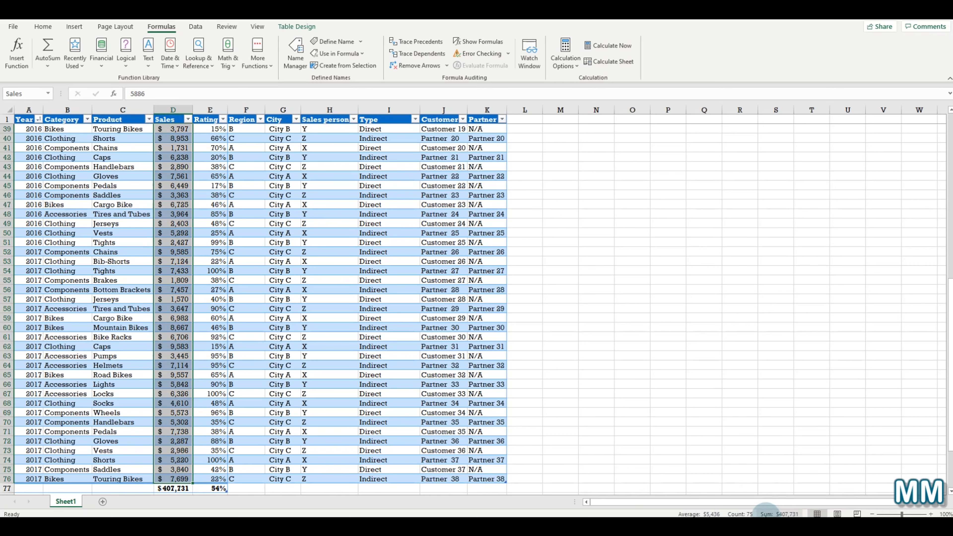
pyautogui.rightClick(649, 512)
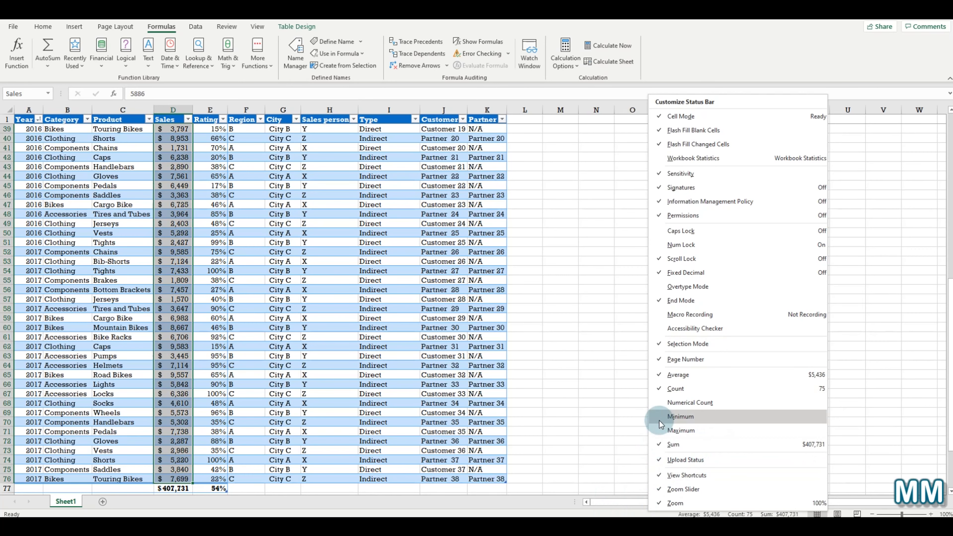
pyautogui.click(563, 379)
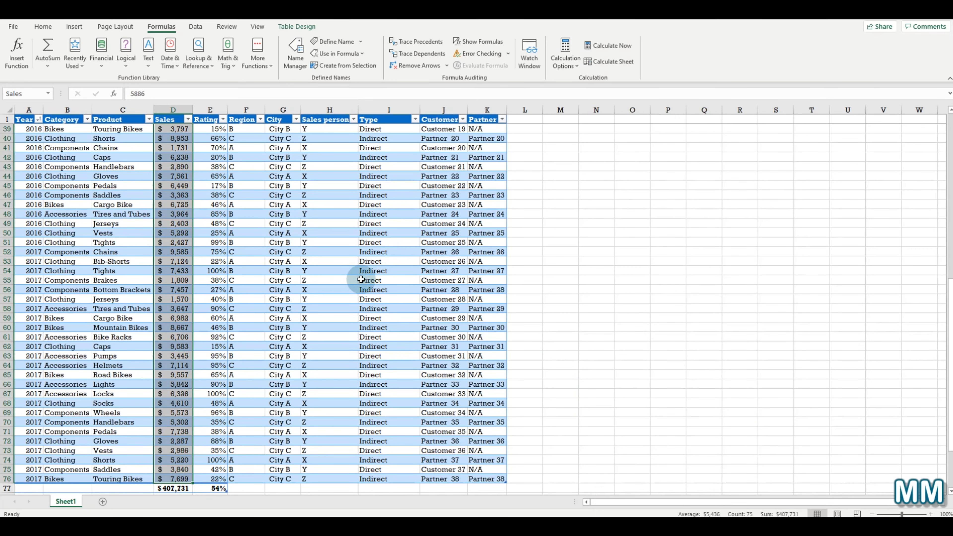
pyautogui.scroll(-3, 356, 280)
pyautogui.click(345, 288)
pyautogui.scroll(15, 225, 338)
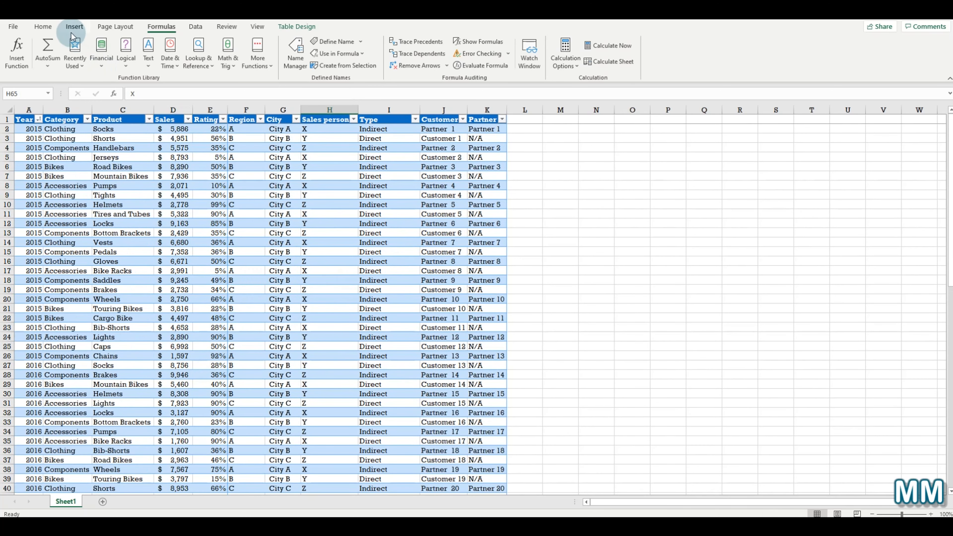
# Step: Review the functions listed in the Recently Used, Financial, Logical, Text, and Date & Time categories
pyautogui.click(78, 70)
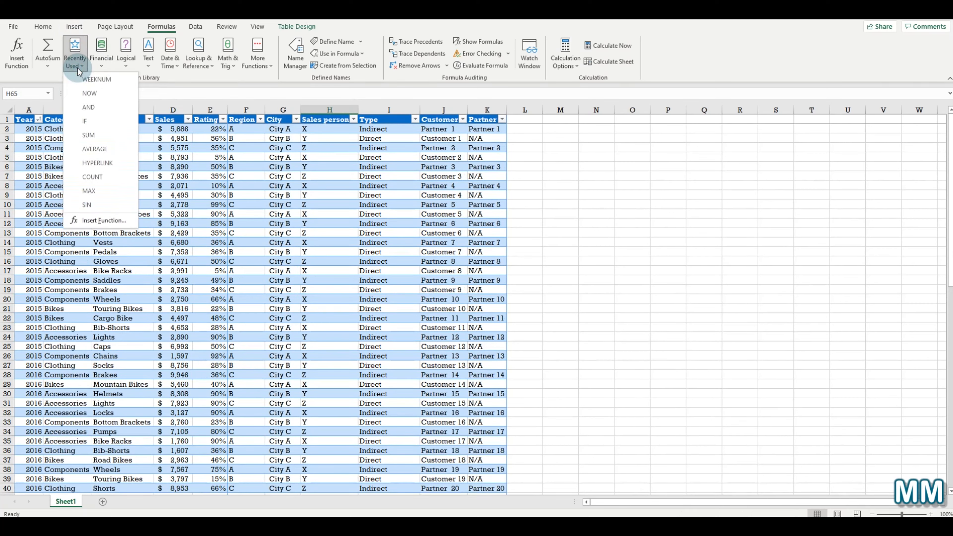
pyautogui.click(101, 68)
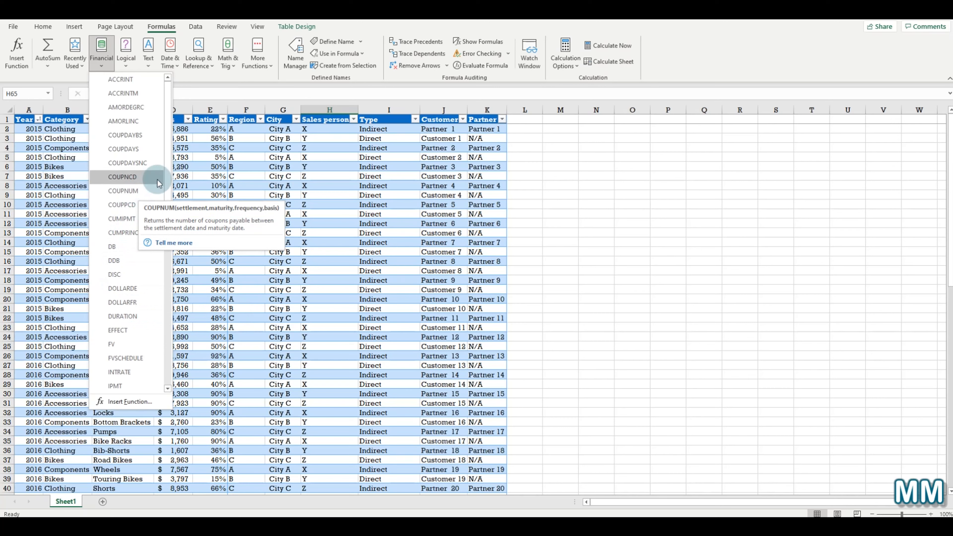
pyautogui.click(130, 64)
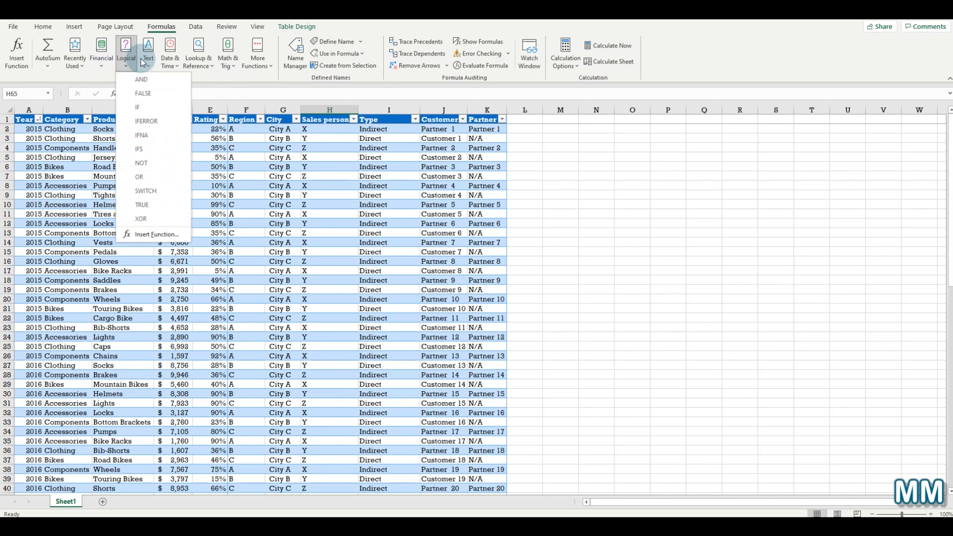
pyautogui.click(153, 66)
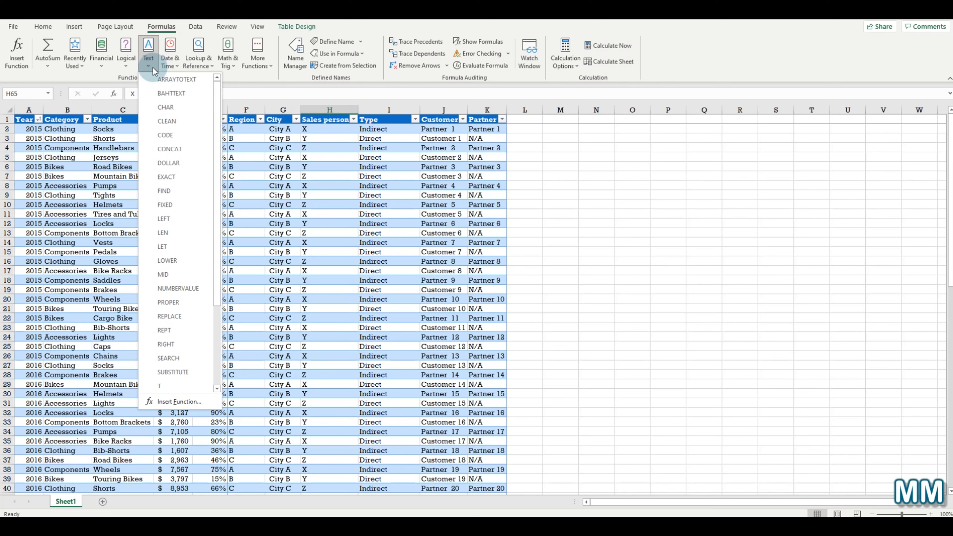
pyautogui.click(168, 64)
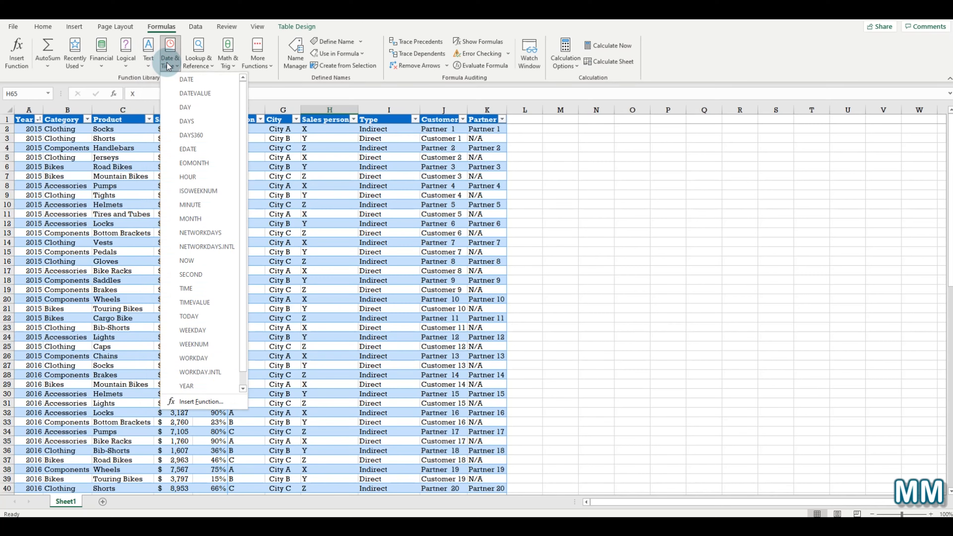
pyautogui.click(484, 189)
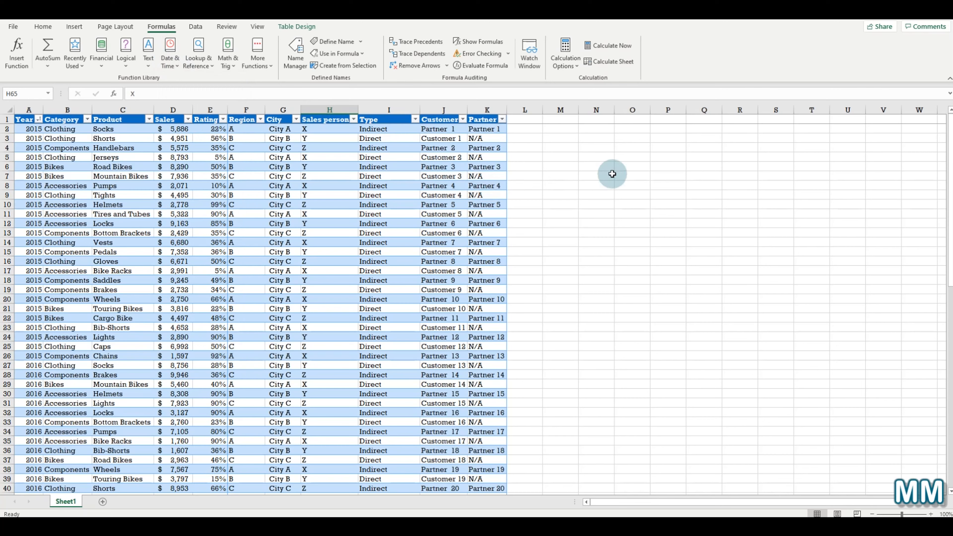
# Step: Insert the date and time function NOW in cell M1
pyautogui.click(565, 120)
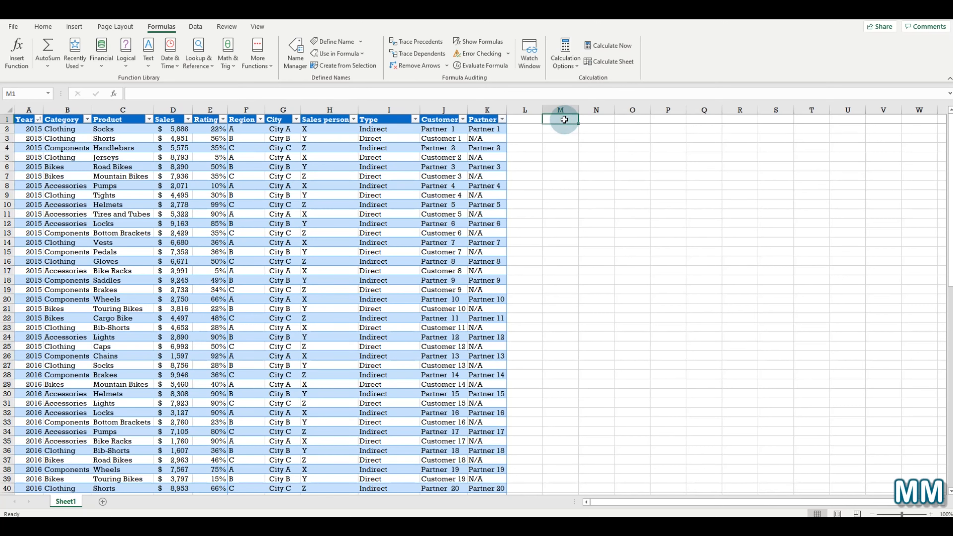
pyautogui.click(170, 55)
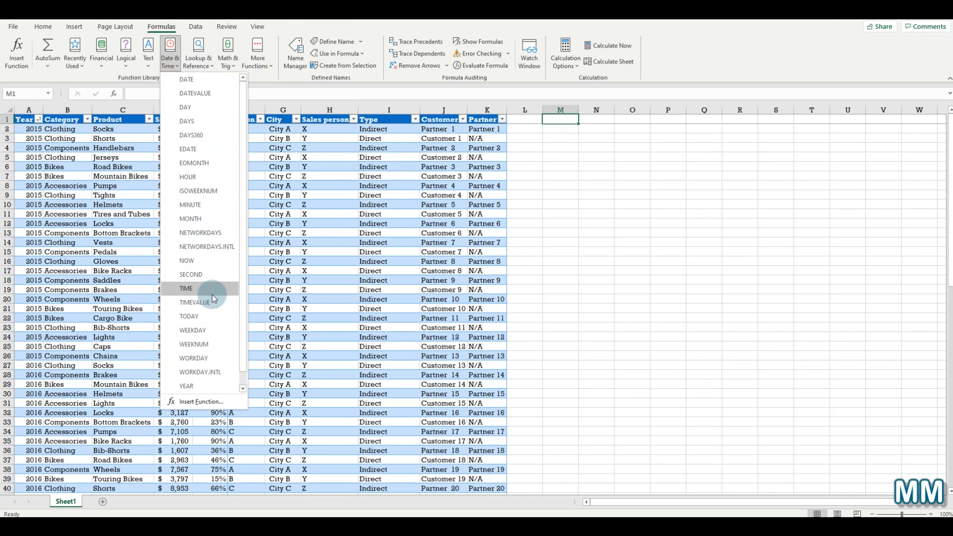
pyautogui.click(212, 259)
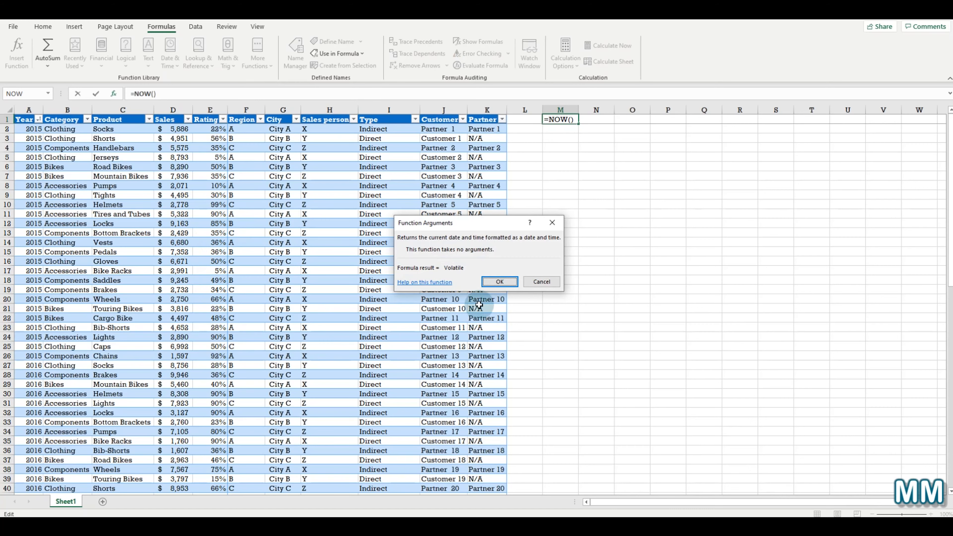
pyautogui.click(499, 281)
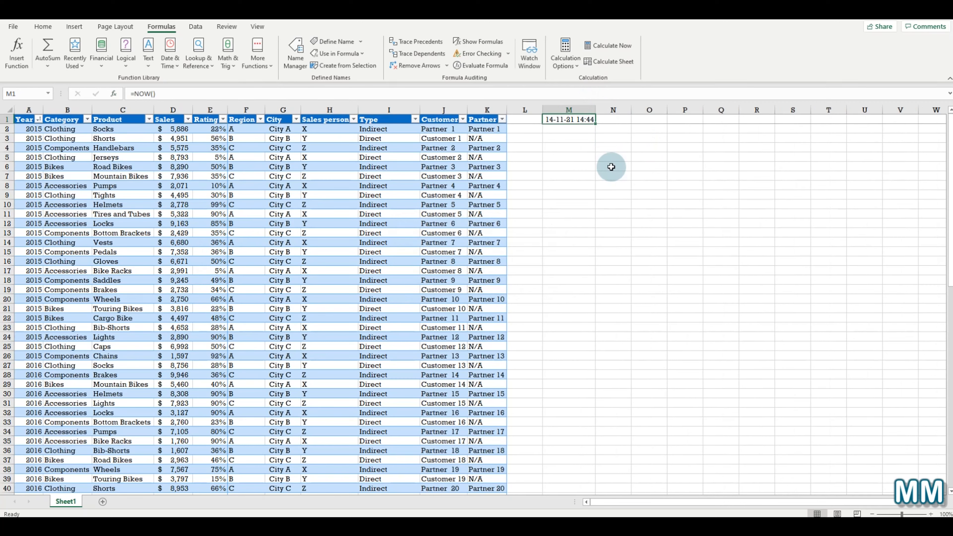
# Step: Insert WEEKNUM in cell O1 with M1 as the serial number and 1 as the return type
pyautogui.click(659, 119)
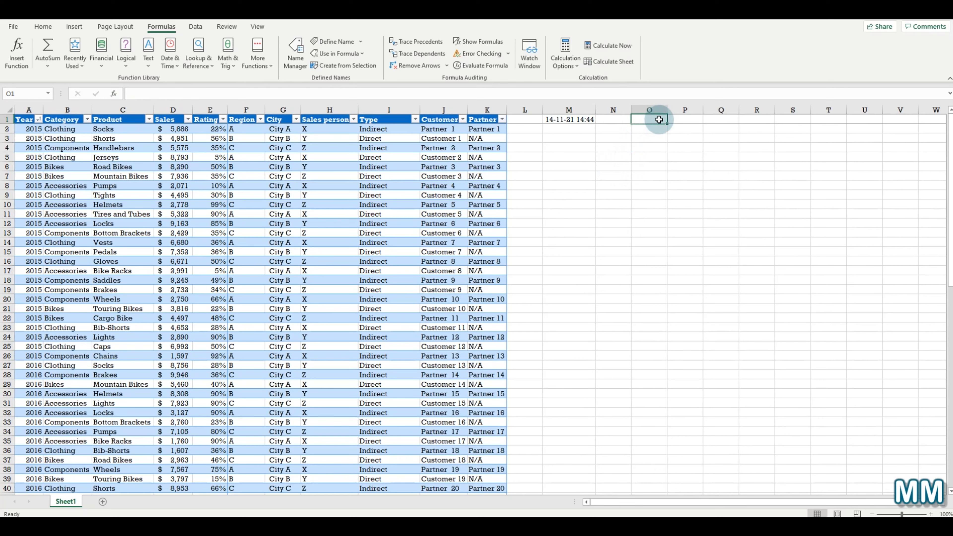
pyautogui.click(174, 67)
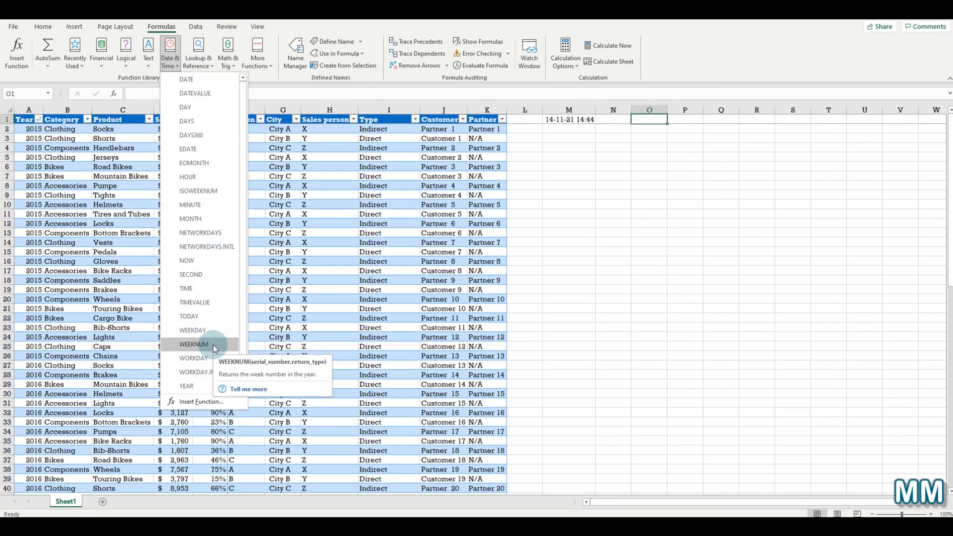
pyautogui.click(213, 344)
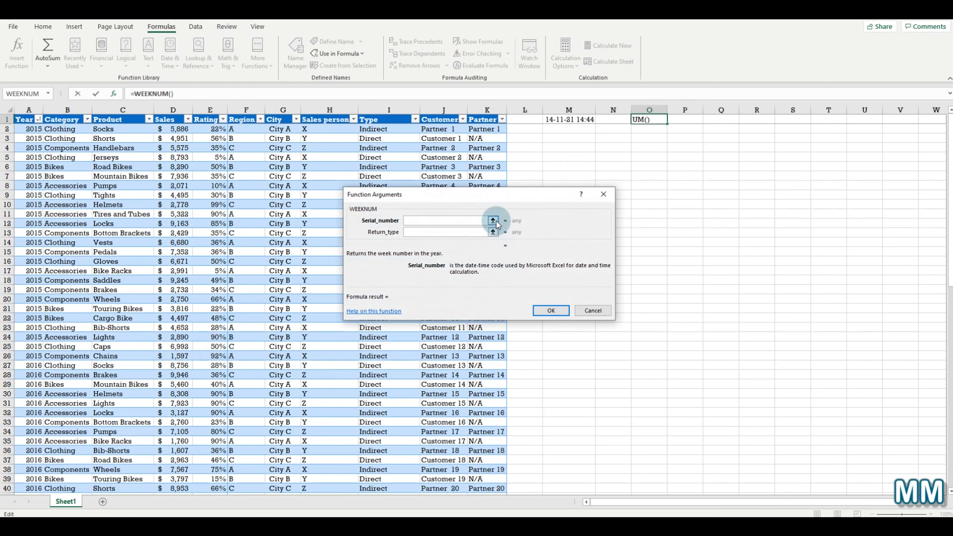
pyautogui.click(493, 221)
pyautogui.click(578, 118)
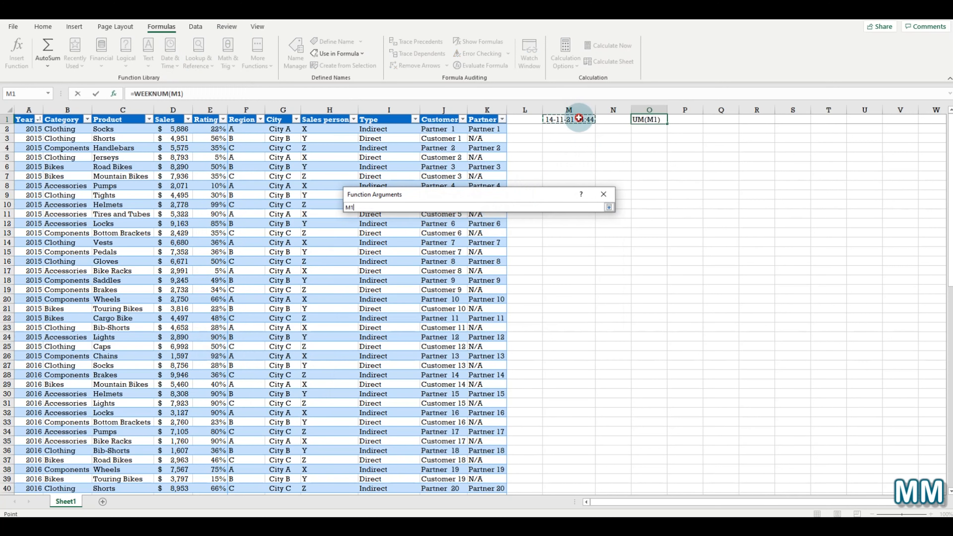
pyautogui.click(609, 207)
pyautogui.click(472, 234)
pyautogui.write('1')
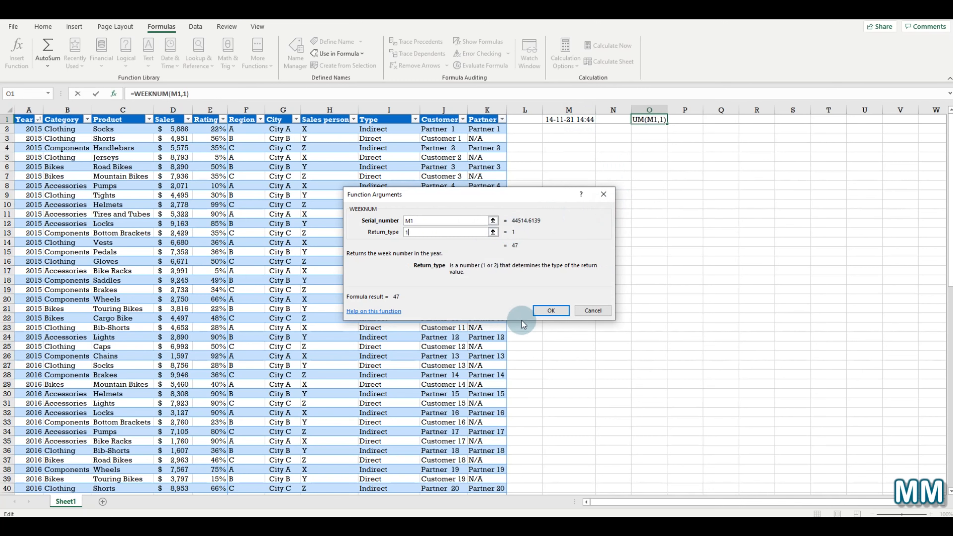
pyautogui.click(550, 310)
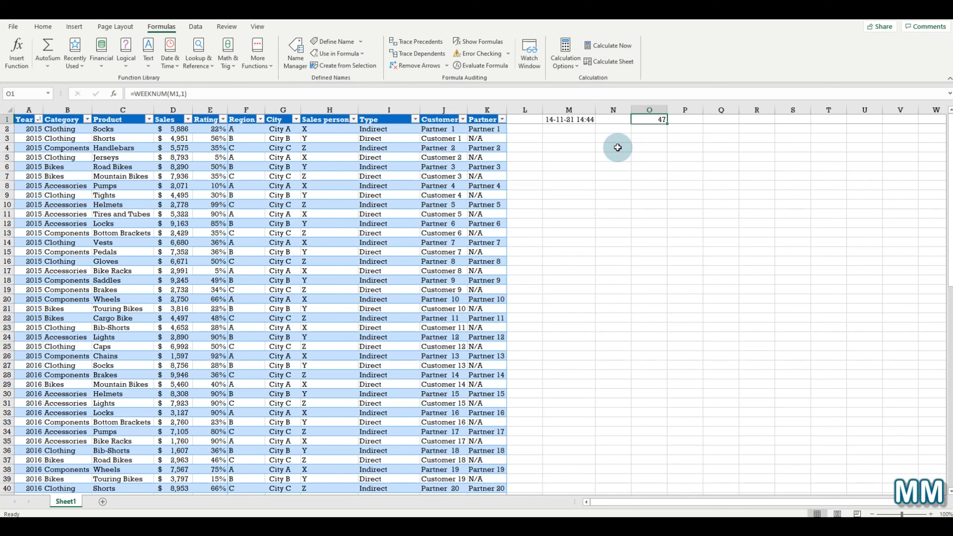
# Step: Review the Lookup & Reference and Math & Trig functions and the additional function categories
pyautogui.click(195, 65)
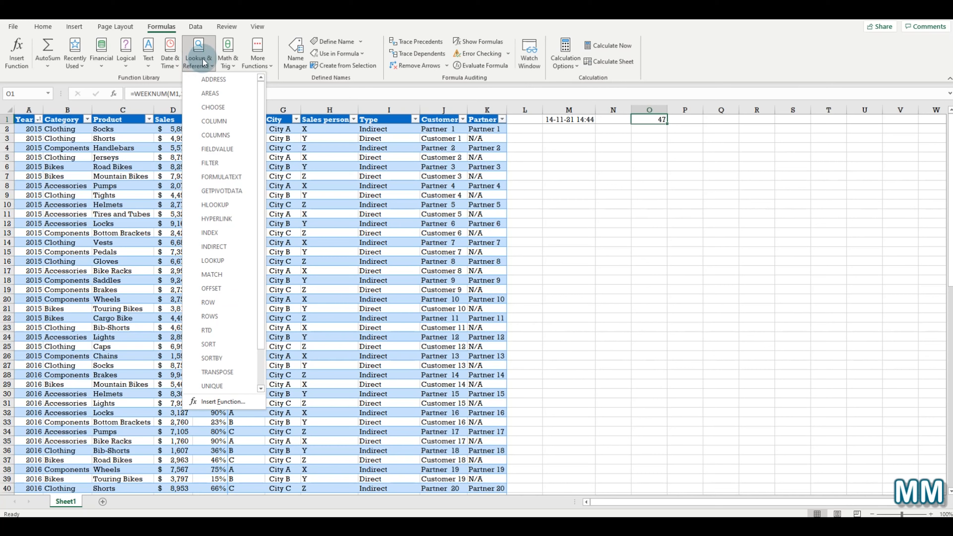
pyautogui.click(229, 64)
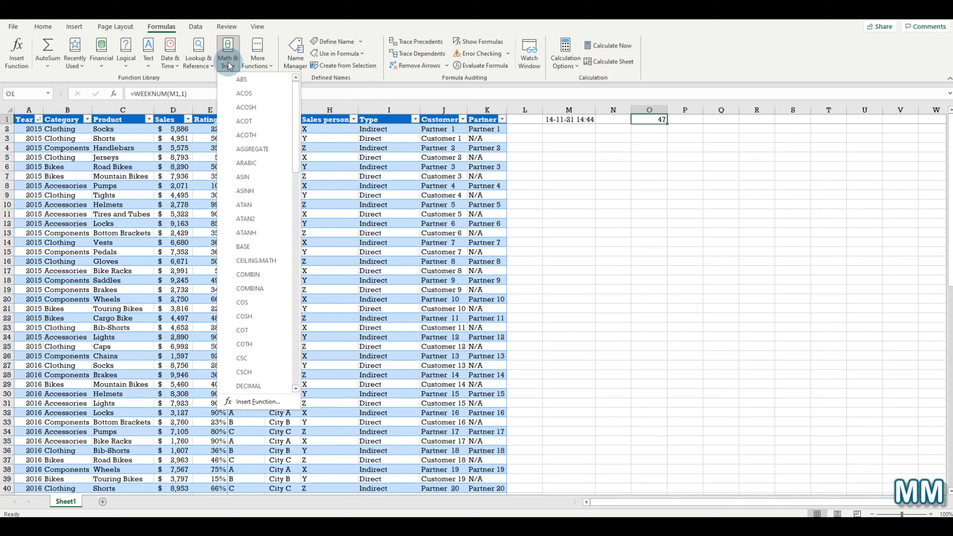
pyautogui.click(258, 63)
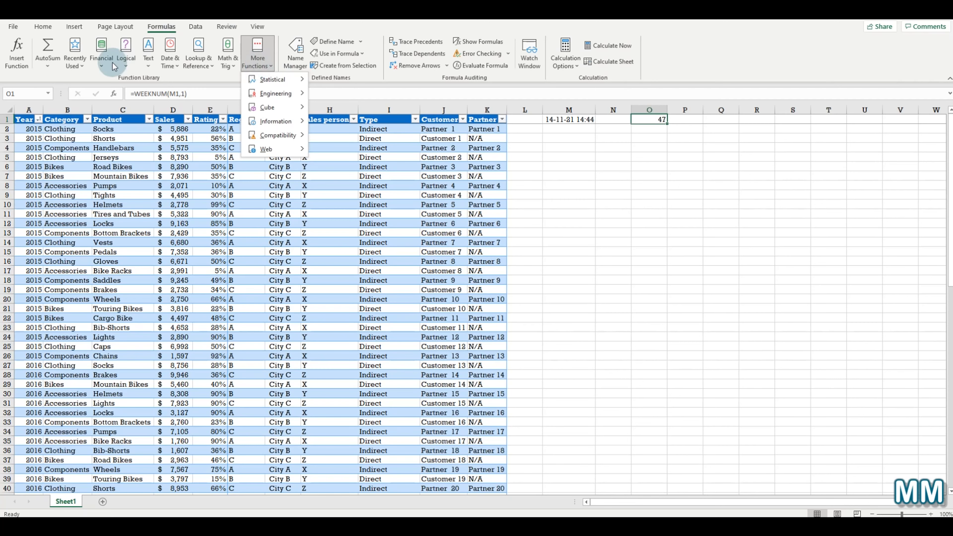
pyautogui.click(519, 234)
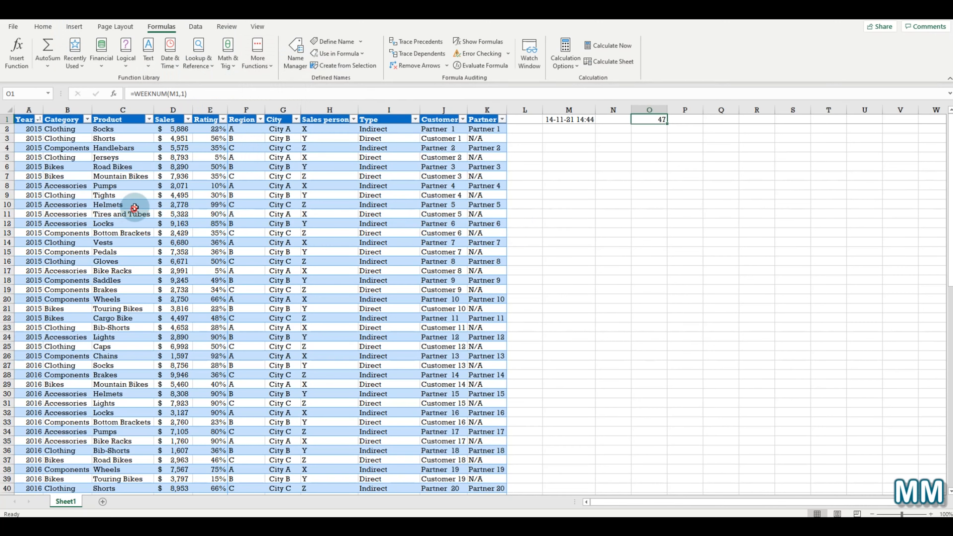
# Step: Look over the Year column and the other data in the sales table
pyautogui.moveTo(134, 214); pyautogui.dragTo(135, 207)
pyautogui.moveTo(28, 185); pyautogui.dragTo(41, 341)
pyautogui.scroll(-8, 41, 340)
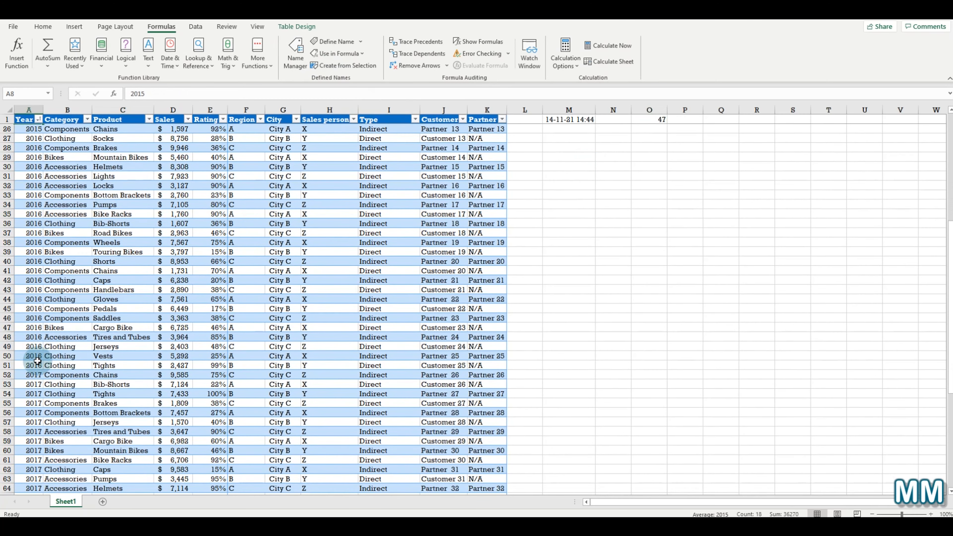
pyautogui.scroll(8, 37, 362)
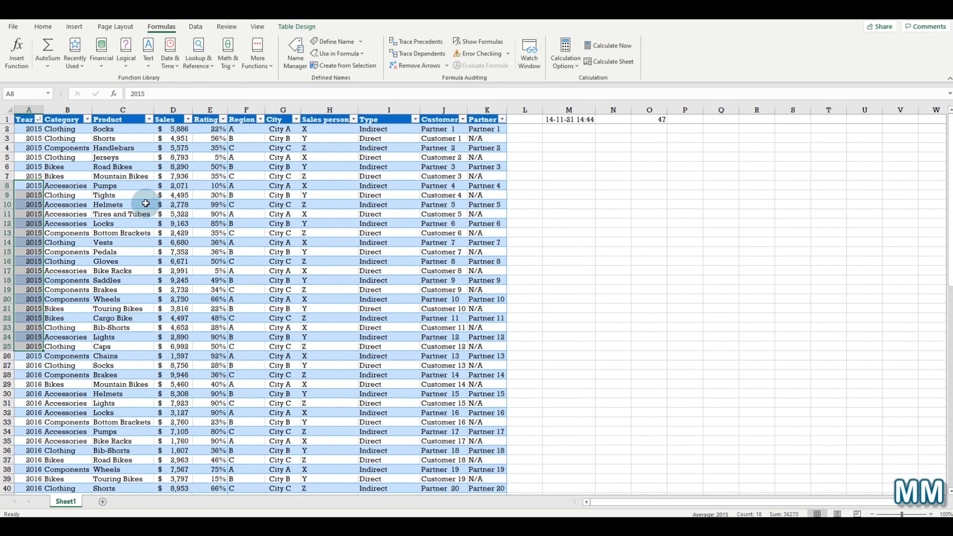
pyautogui.click(155, 195)
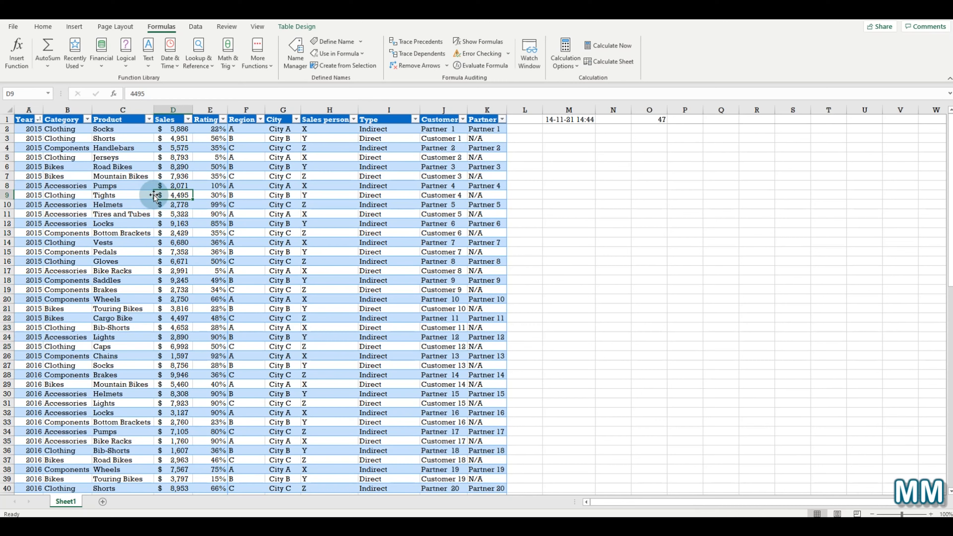
pyautogui.click(583, 263)
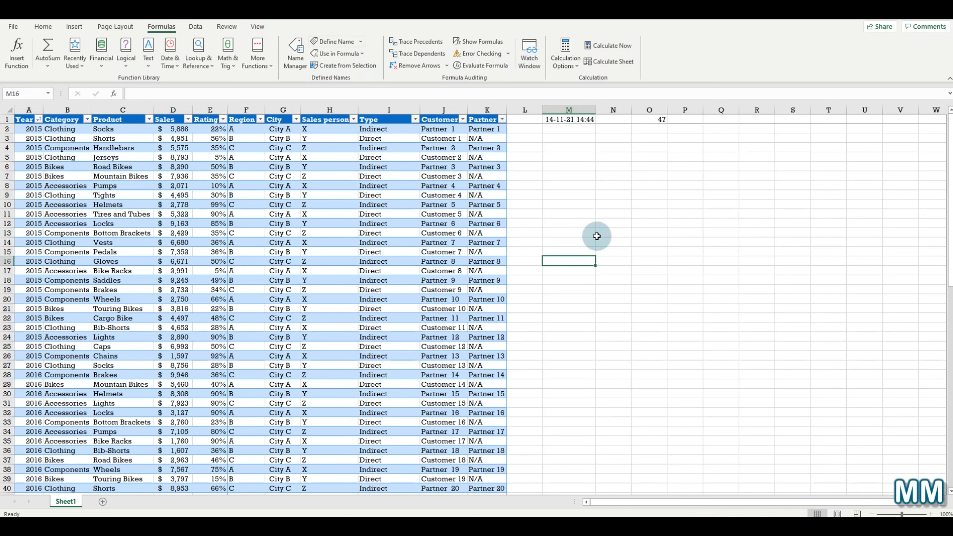
pyautogui.click(302, 244)
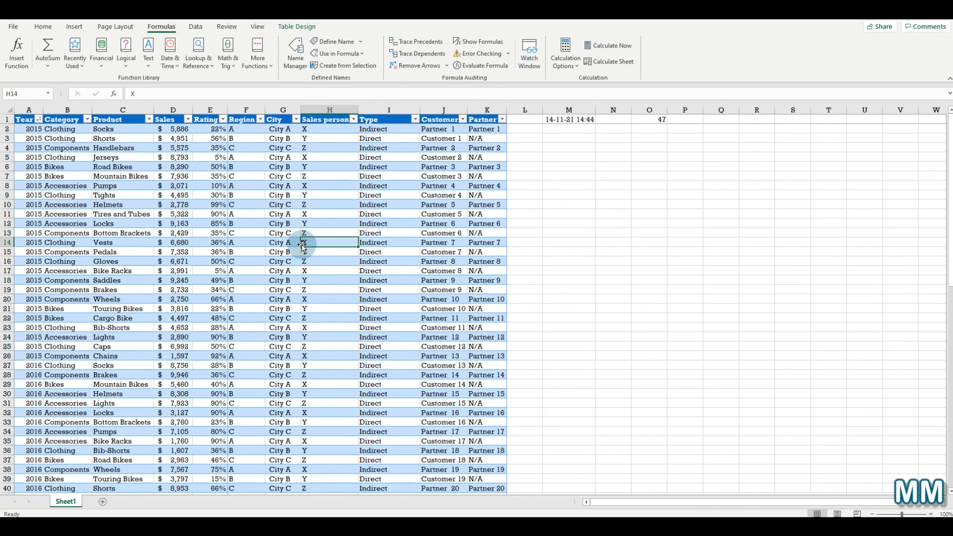
# Step: Check the name assigned to the sales table in its design properties, and return to the formula tools
pyautogui.click(288, 26)
pyautogui.click(24, 49)
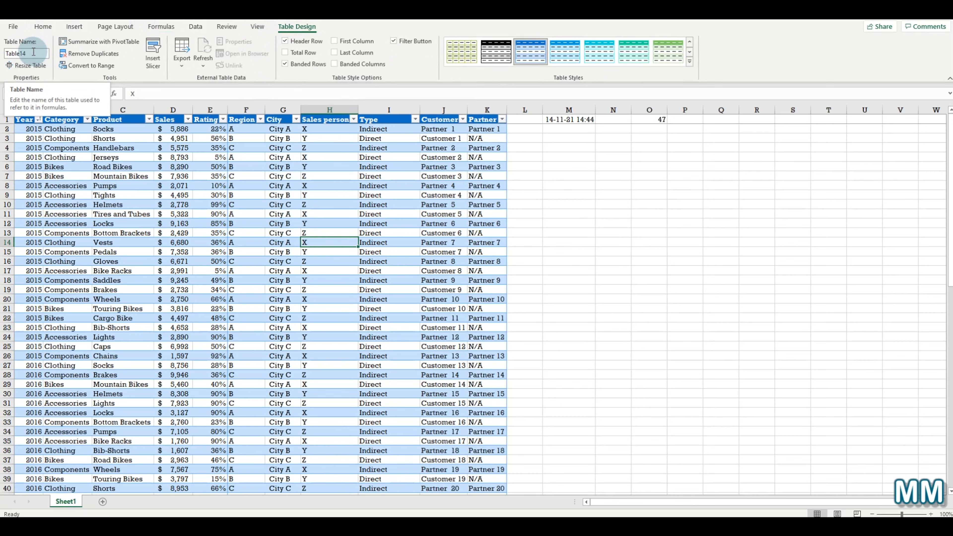
pyautogui.click(161, 26)
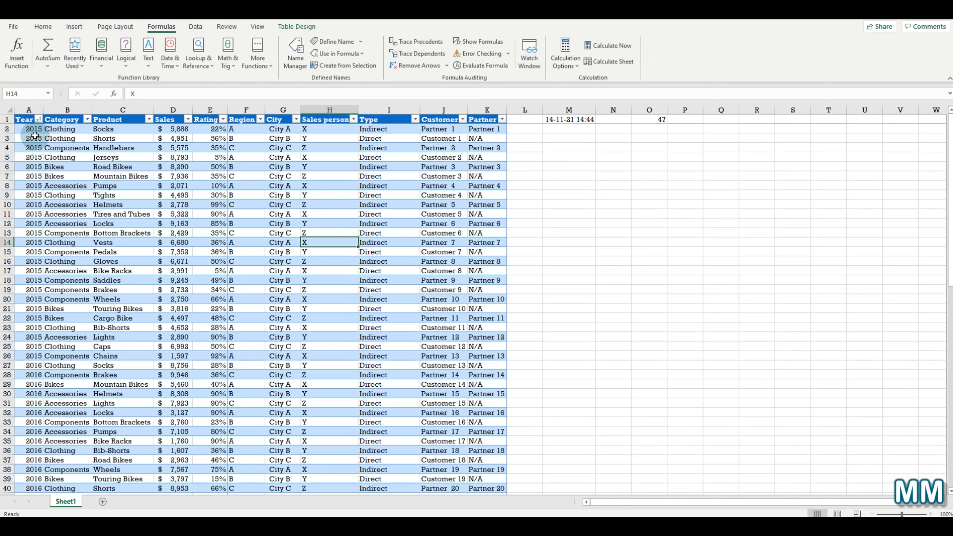
# Step: Try to define the workbook-scoped name 2015SalesData for the 2015 rows in A2:K26
pyautogui.click(30, 129)
pyautogui.moveTo(55, 165); pyautogui.dragTo(483, 358)
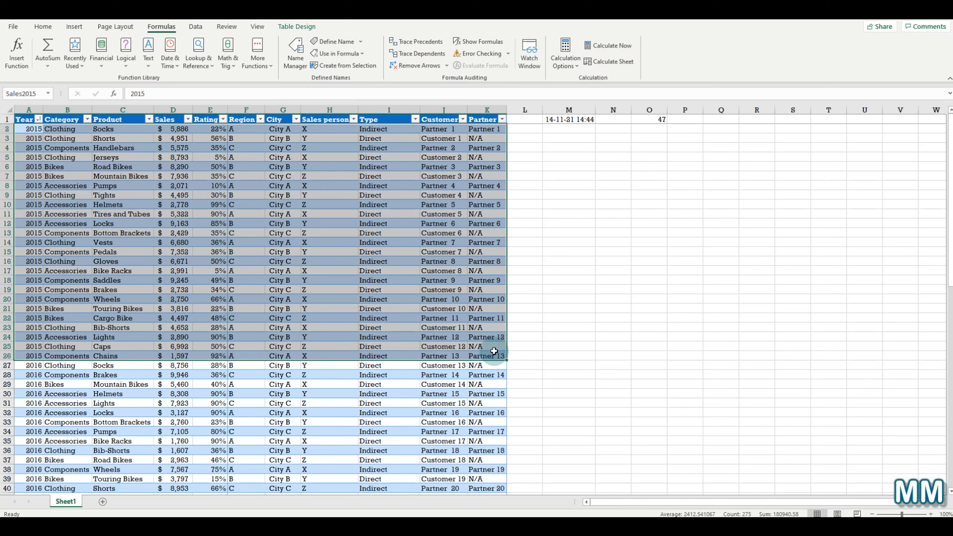
pyautogui.click(336, 42)
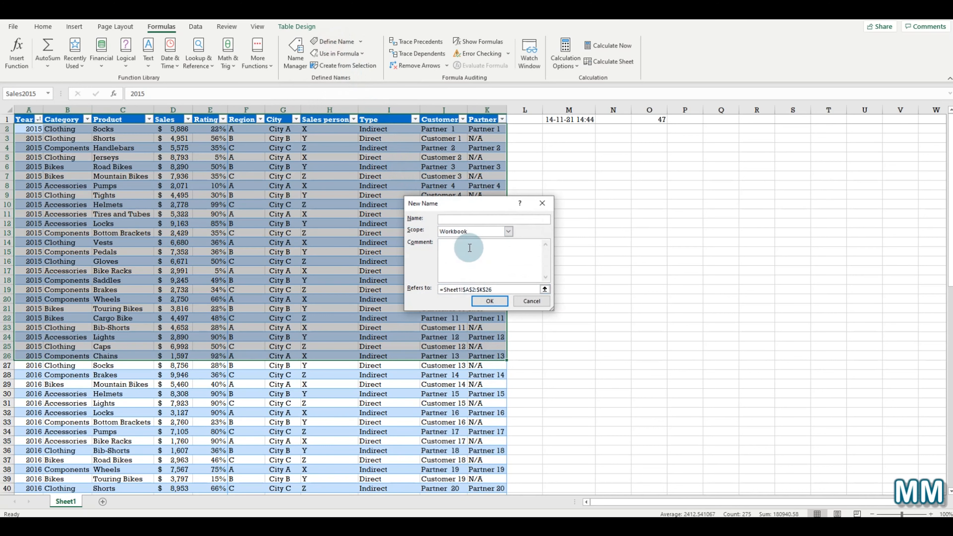
pyautogui.write('2015SalesData')
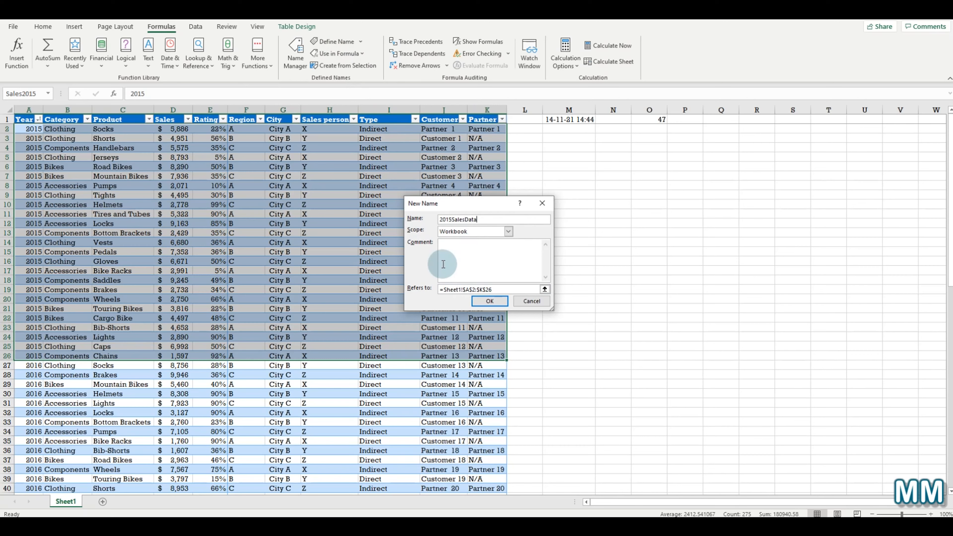
pyautogui.click(545, 289)
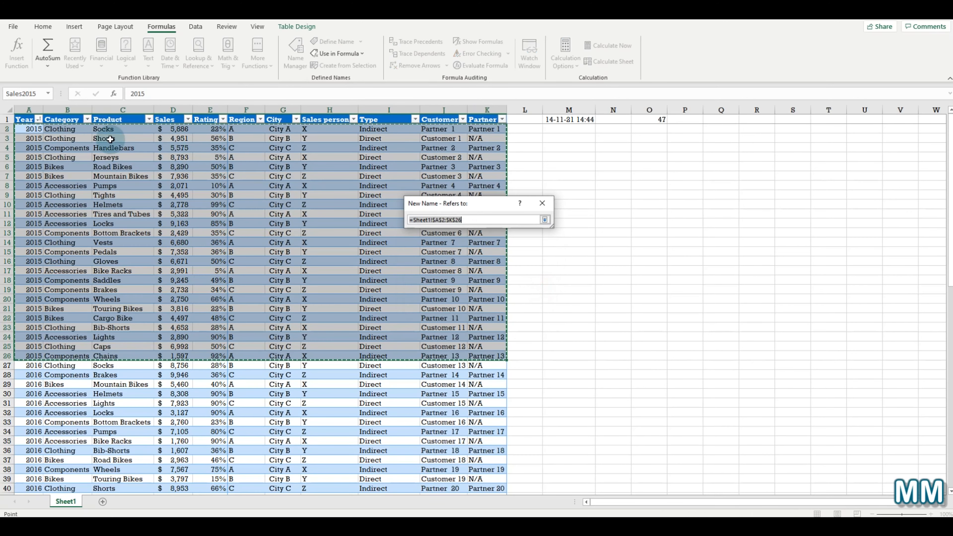
pyautogui.moveTo(26, 130); pyautogui.dragTo(483, 356)
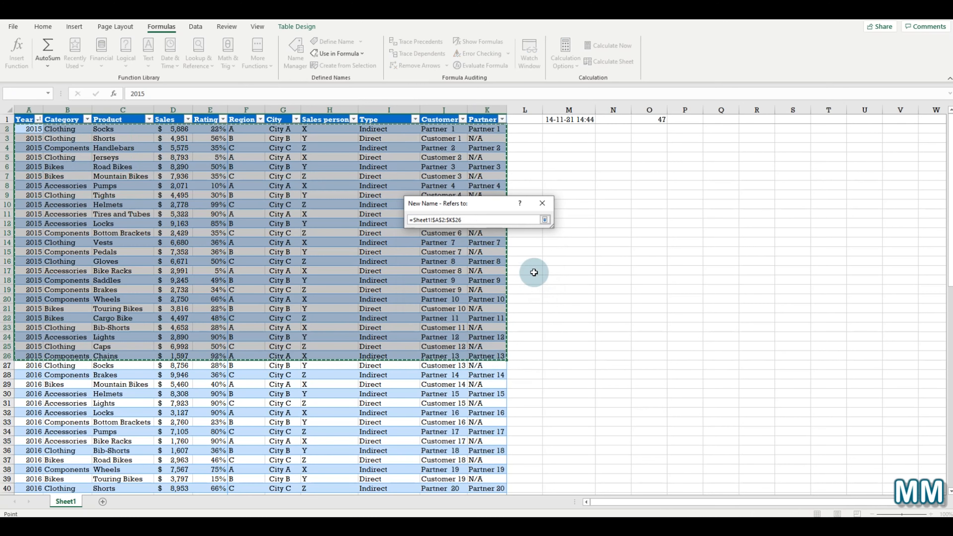
pyautogui.click(544, 220)
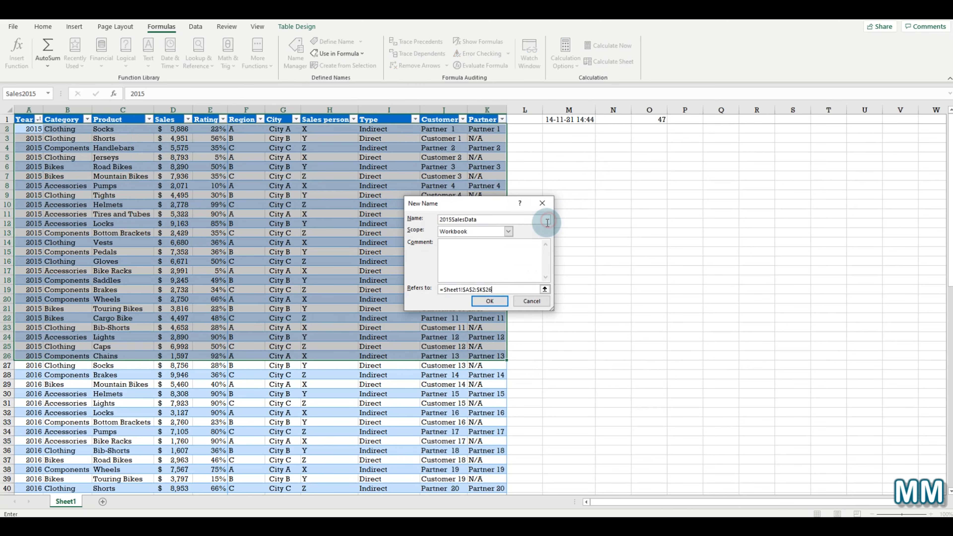
pyautogui.click(489, 302)
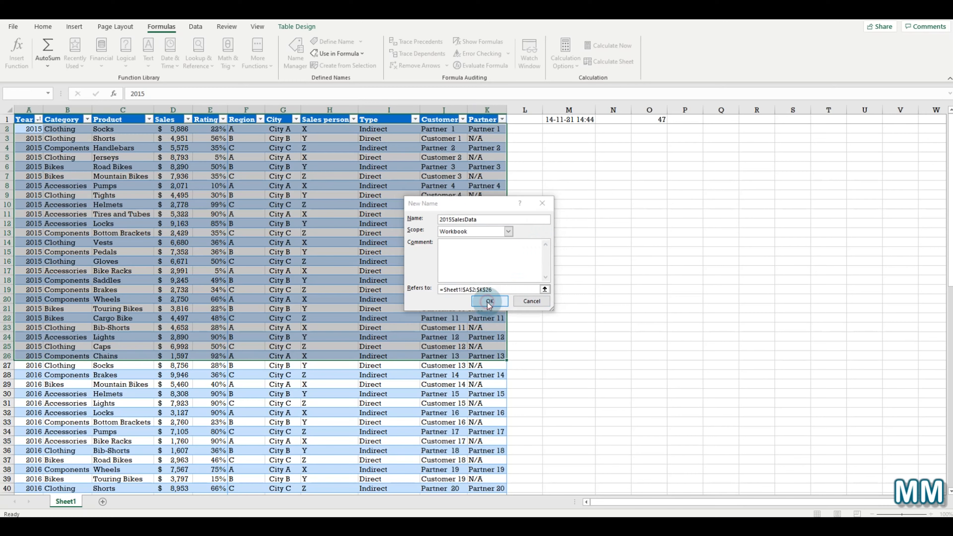
pyautogui.click(488, 302)
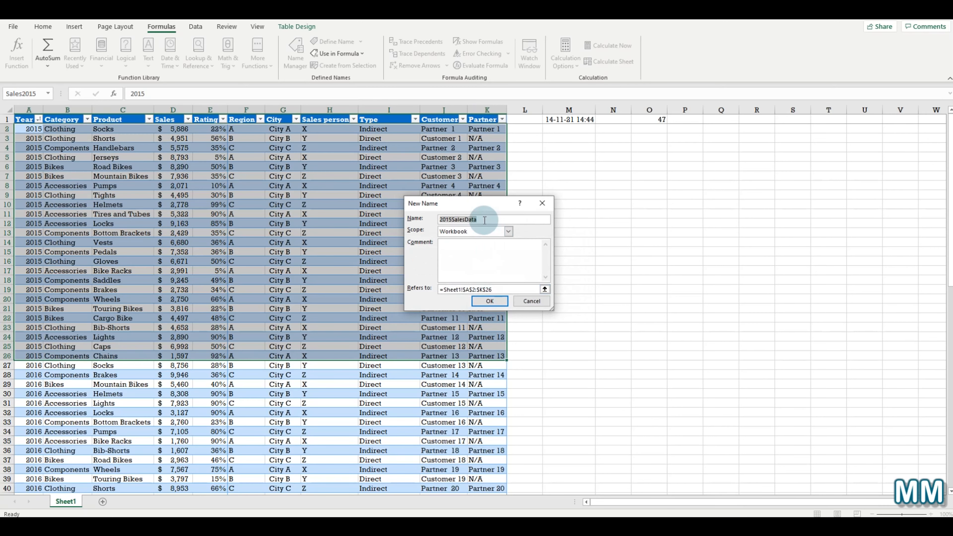
# Step: Change the new name to SalesData2015 and create it for the selected 2015 rows
pyautogui.click(450, 221)
pyautogui.press('BackSpace')
pyautogui.press('BackSpace')
pyautogui.press('BackSpace')
pyautogui.press('BackSpace')
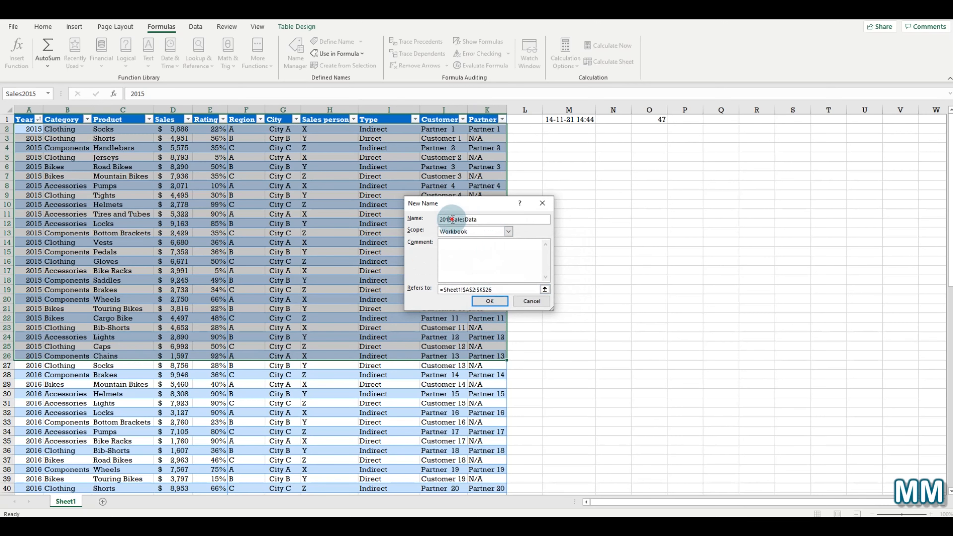
pyautogui.click(493, 220)
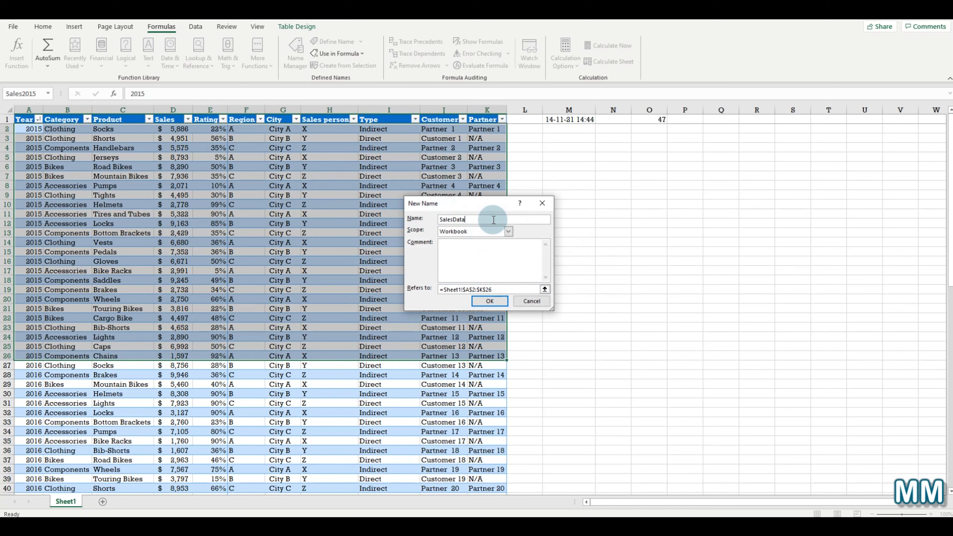
pyautogui.write('2015')
pyautogui.click(490, 301)
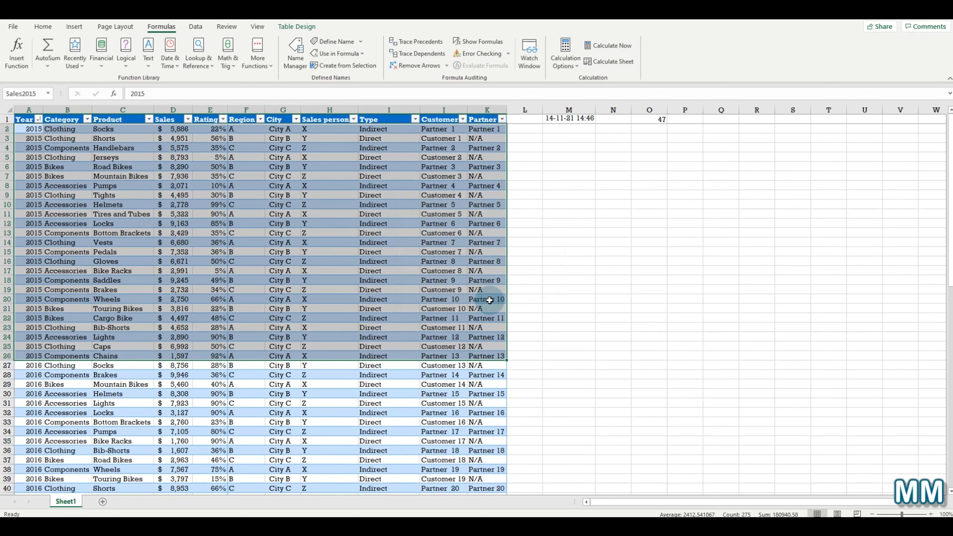
# Step: Inspect the SalesData2015 entry and its referenced range in the Name Manager without changing it
pyautogui.click(619, 139)
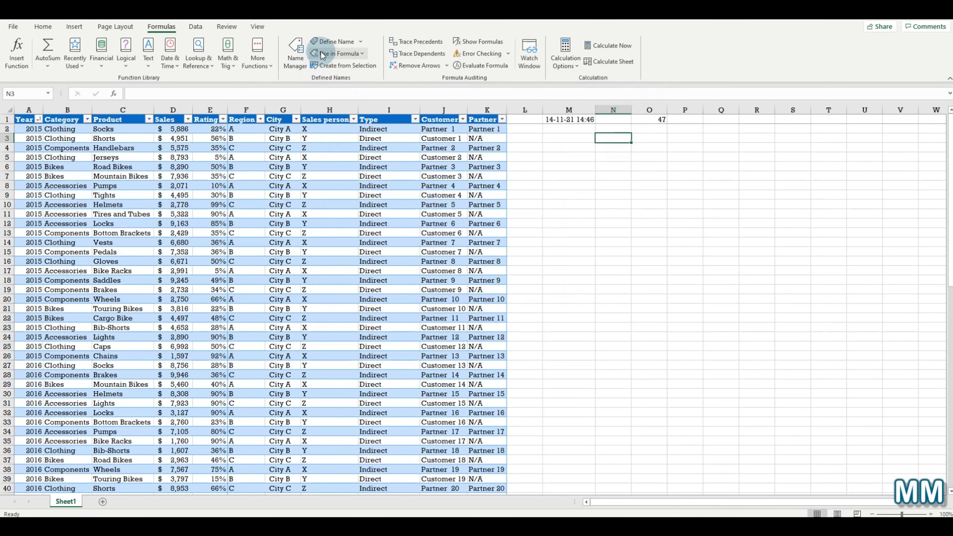
pyautogui.click(299, 59)
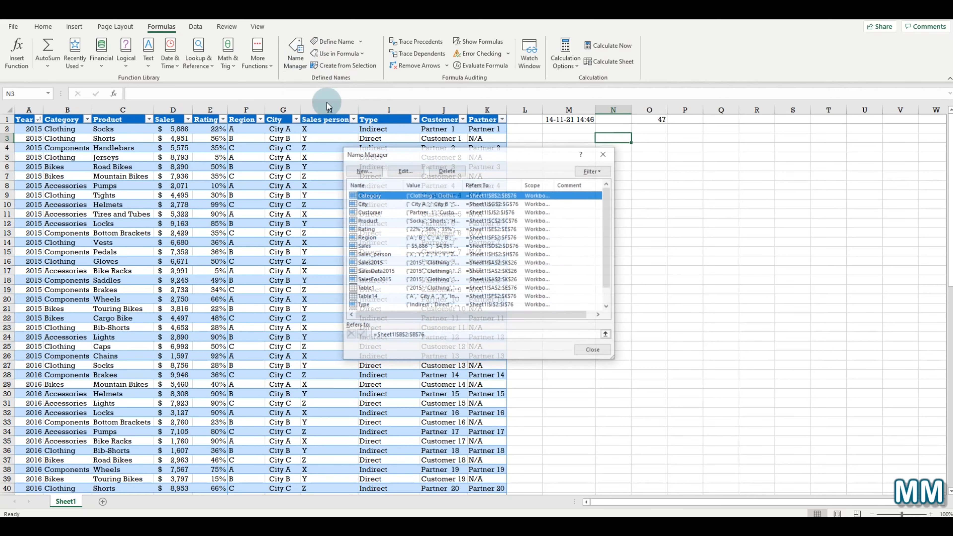
pyautogui.scroll(-1, 437, 240)
pyautogui.click(398, 255)
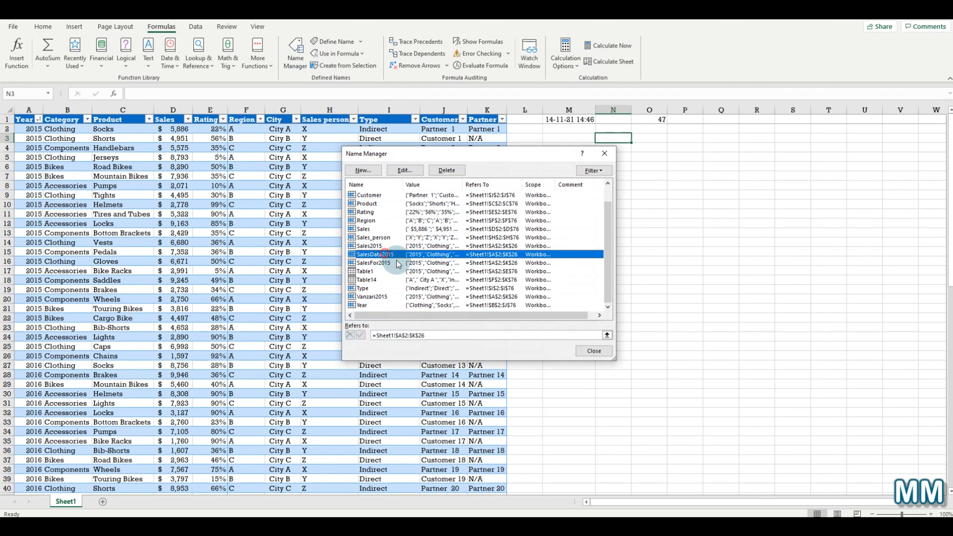
pyautogui.doubleClick(419, 255)
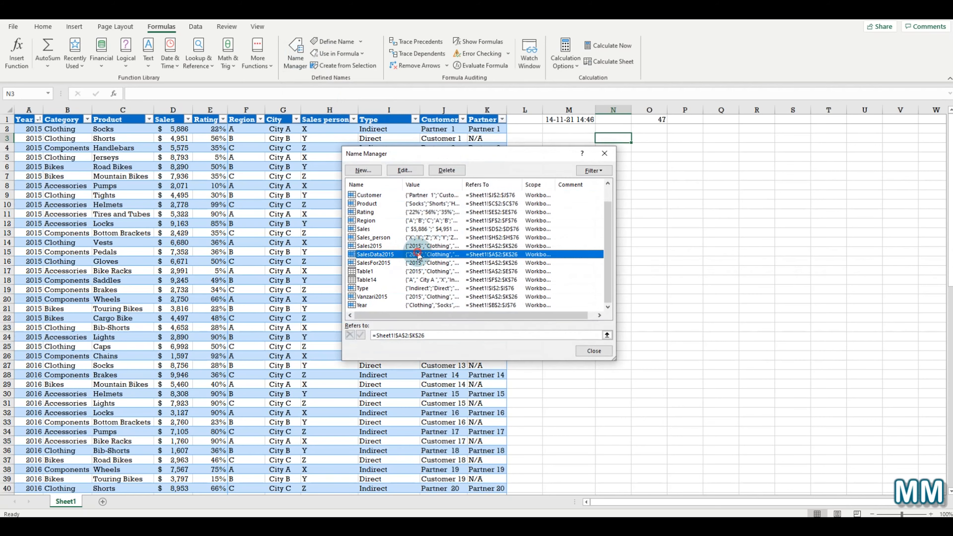
pyautogui.click(507, 288)
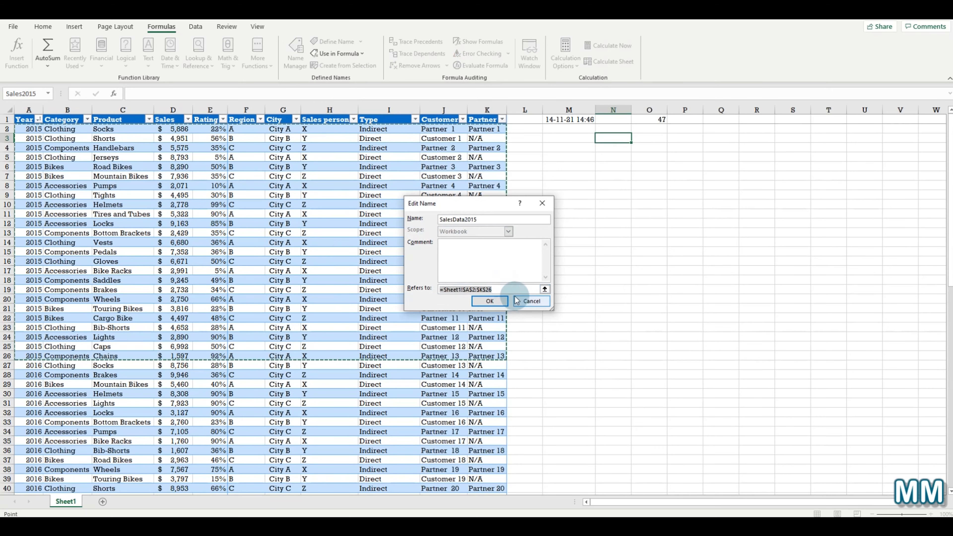
pyautogui.click(532, 301)
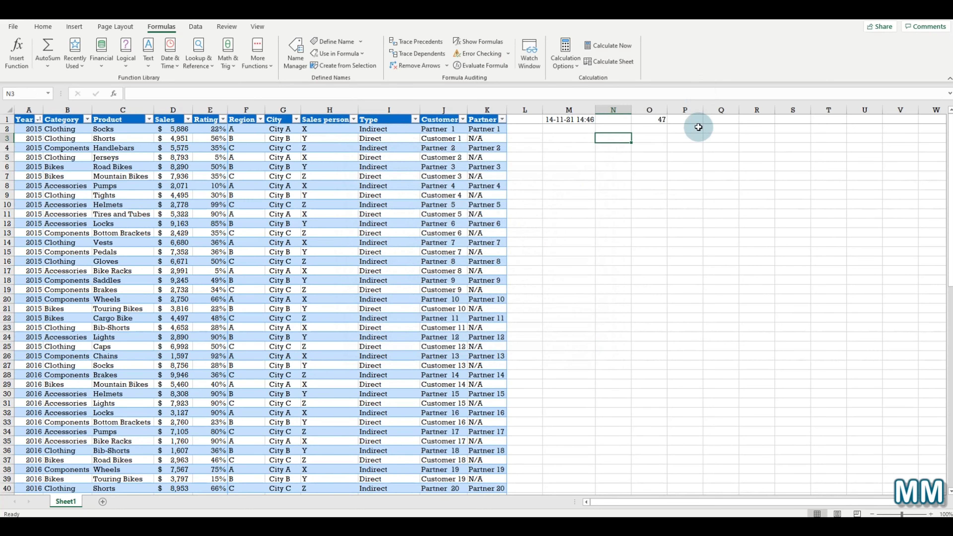
# Step: Try an IF formula in cell Q1 with SalesData2015 as the logical test, and discard it
pyautogui.click(707, 119)
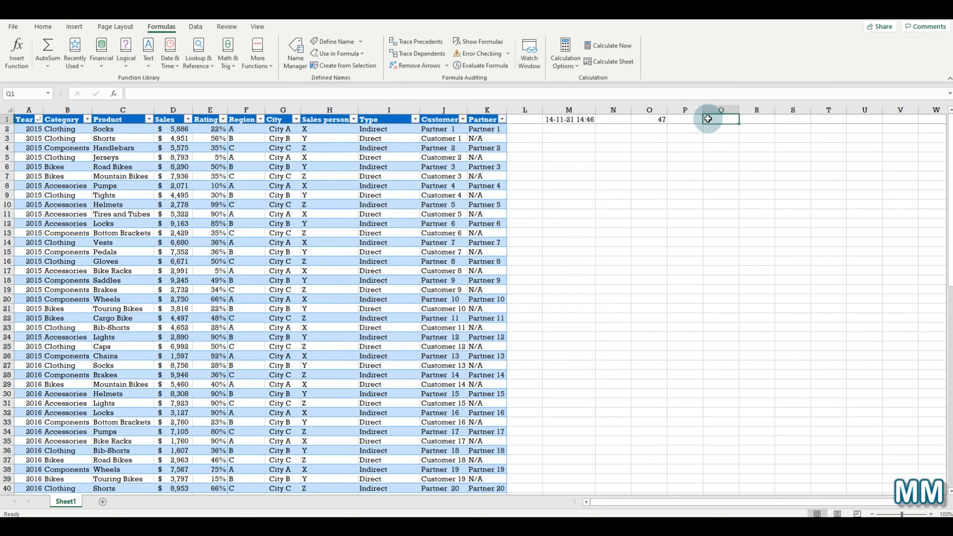
pyautogui.write('=if')
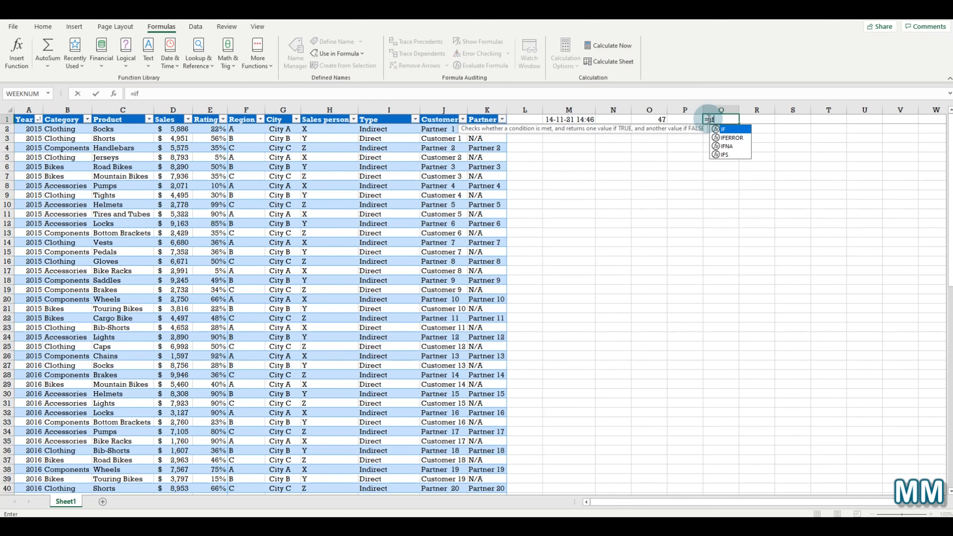
pyautogui.doubleClick(740, 130)
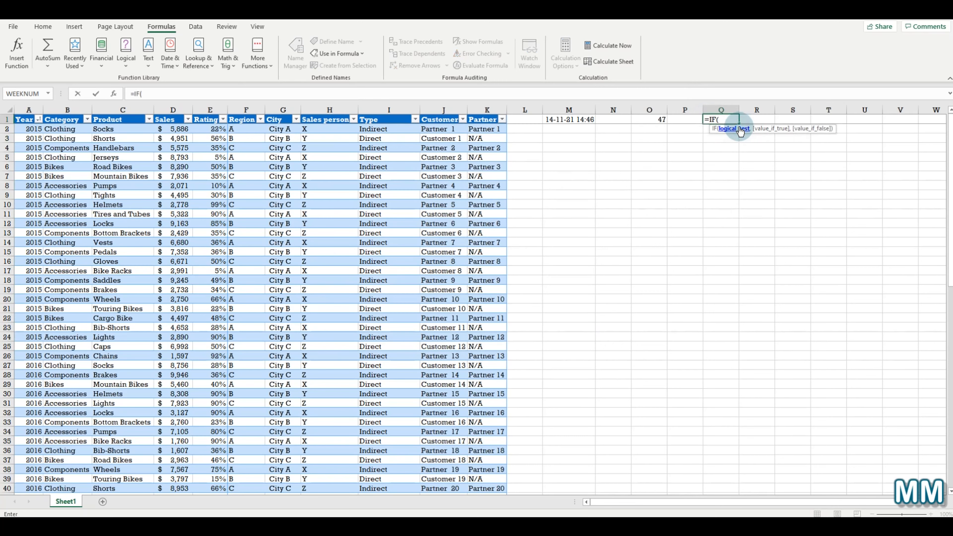
pyautogui.write('sale')
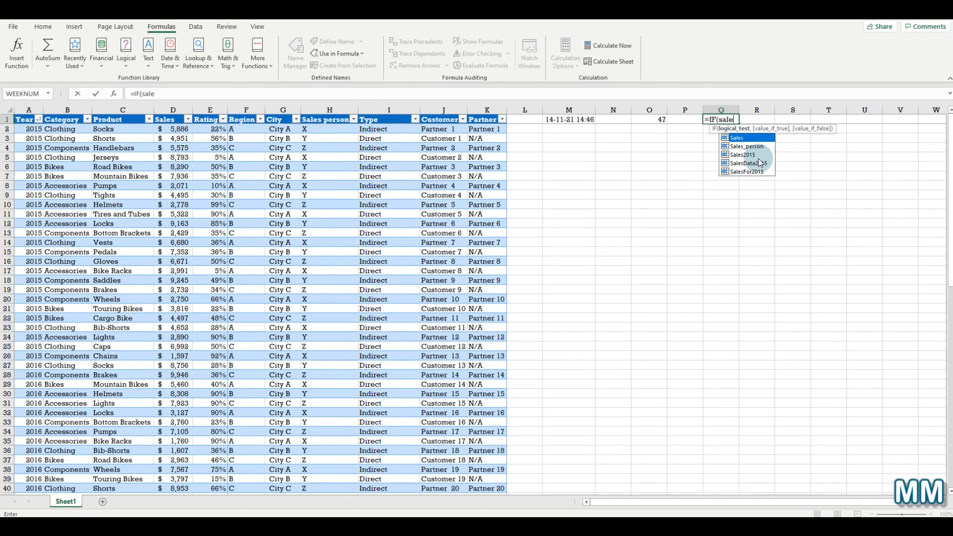
pyautogui.doubleClick(760, 162)
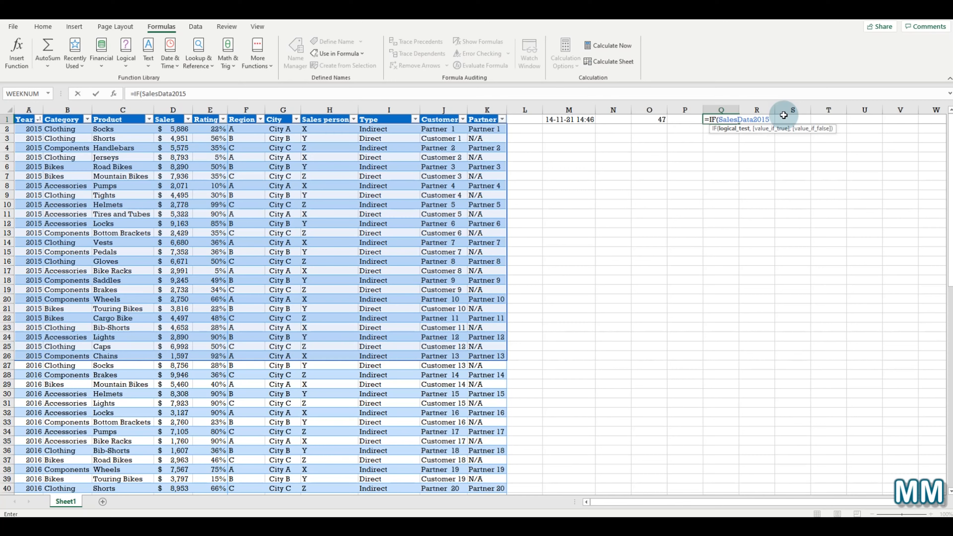
pyautogui.write(',')
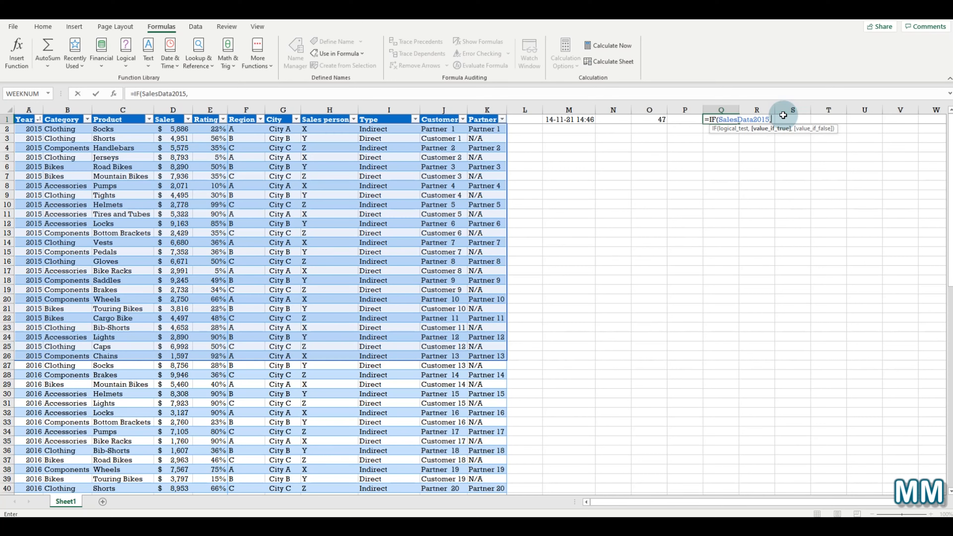
pyautogui.moveTo(772, 118); pyautogui.dragTo(536, 99)
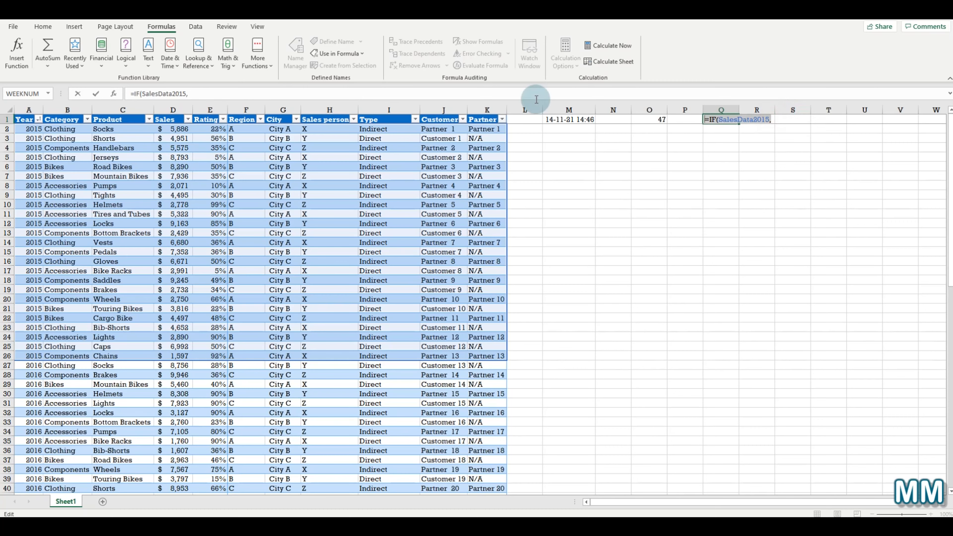
pyautogui.press('Delete')
pyautogui.click(587, 194)
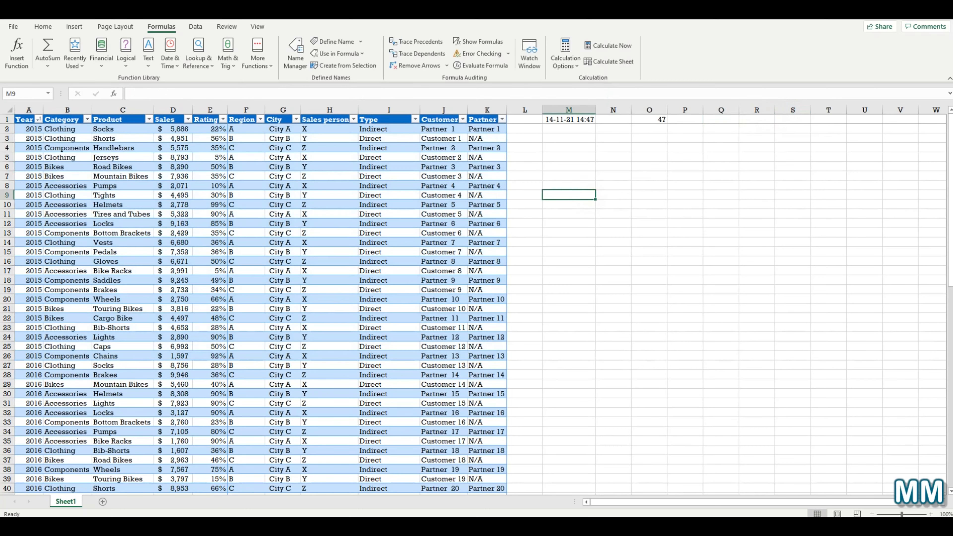
# Step: Review the list of defined names available for use in a formula
pyautogui.click(339, 54)
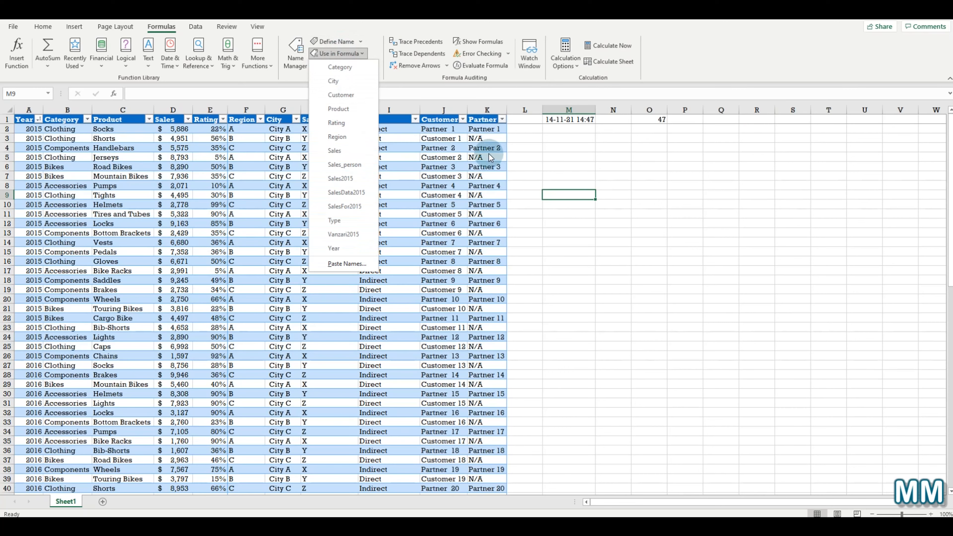
pyautogui.click(457, 179)
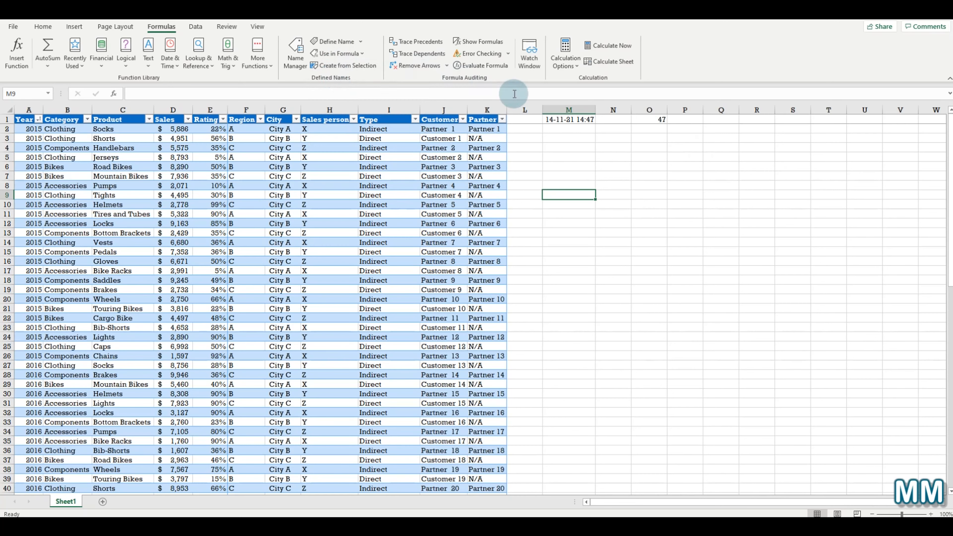
# Step: Start an IF formula in cell M2 that tests whether the Sales value in the same row is greater than 3000
pyautogui.click(559, 130)
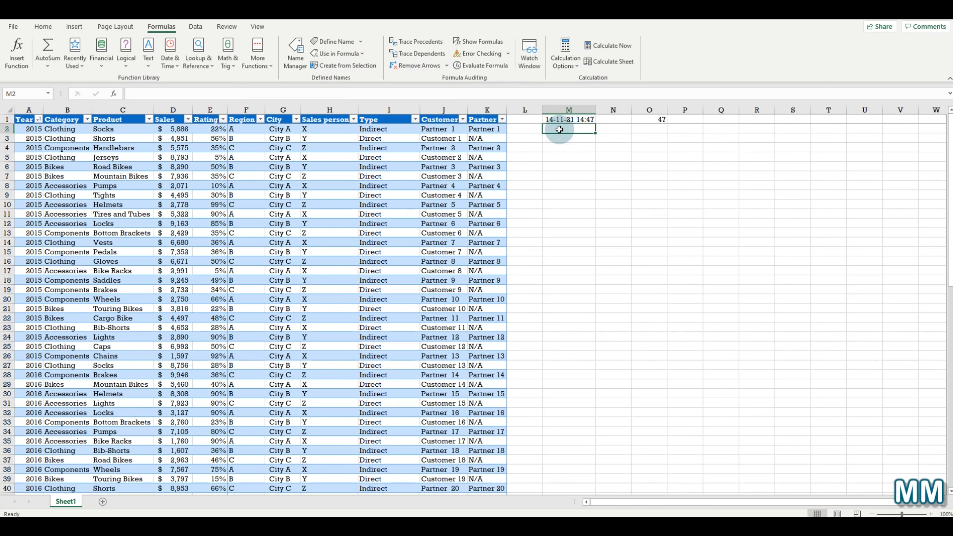
pyautogui.write('=if')
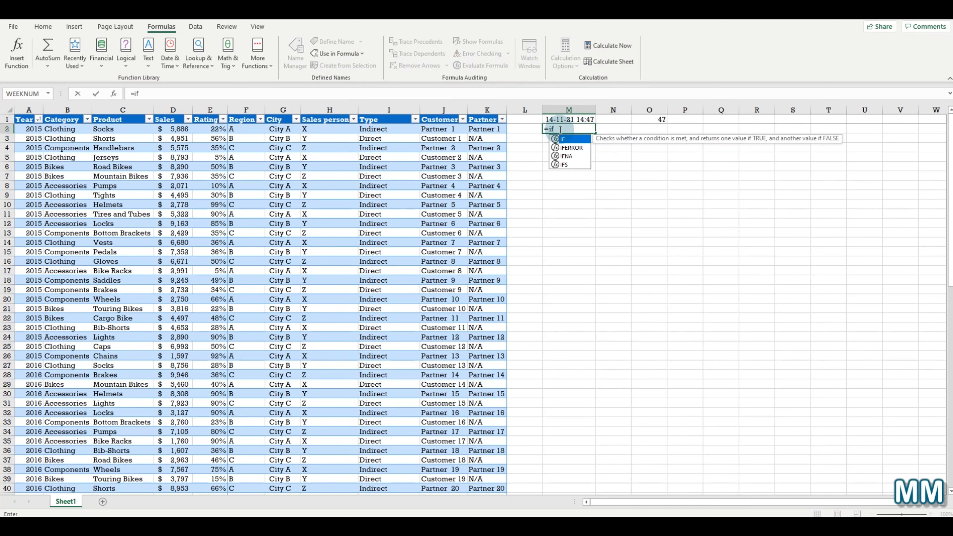
pyautogui.doubleClick(568, 140)
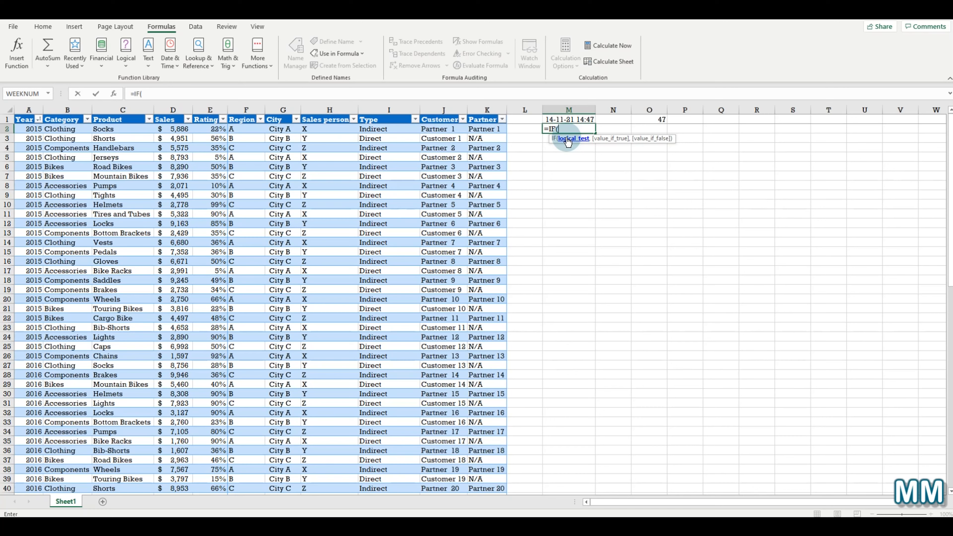
pyautogui.click(191, 132)
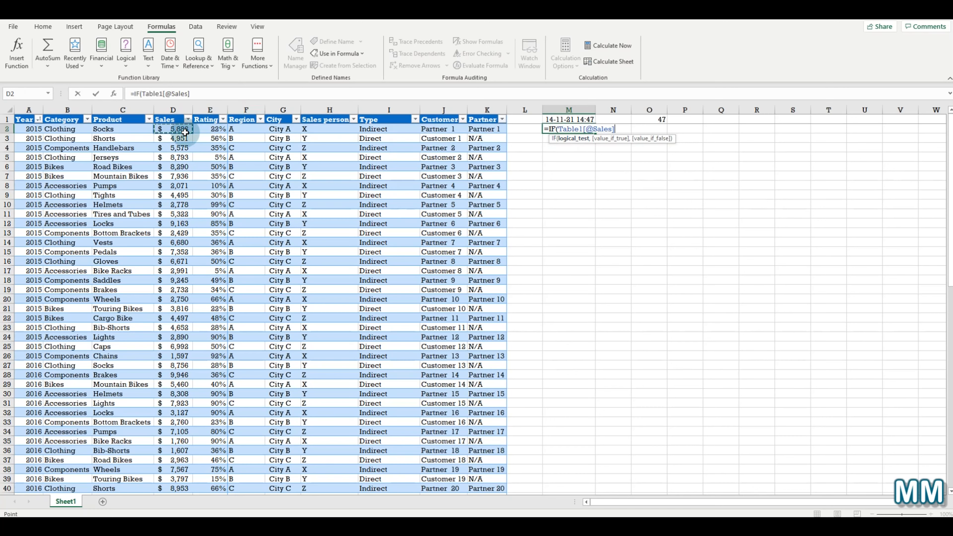
pyautogui.click(218, 94)
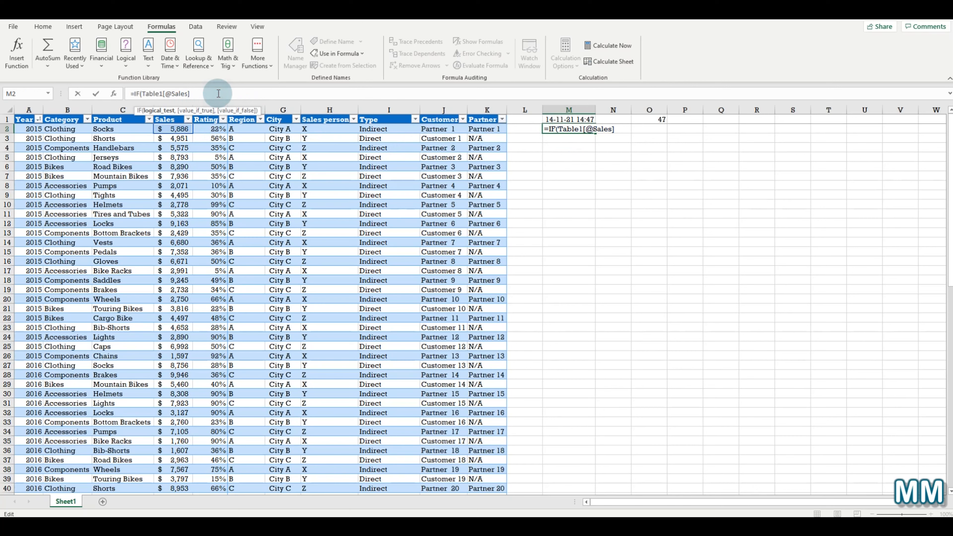
pyautogui.write('>3000,"')
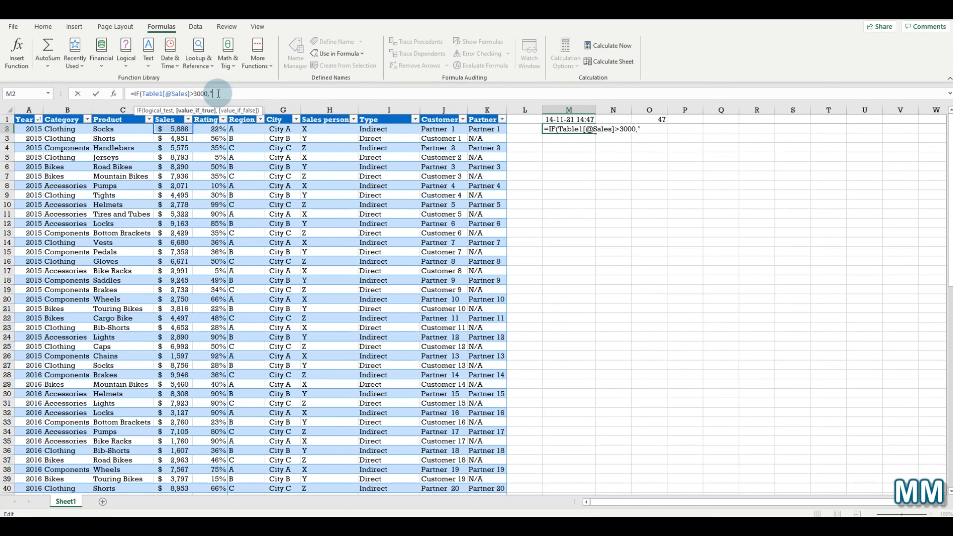
# Step: Complete the M2 formula to return "More than UD 3,000" when true and "Less than USD 3,000" when false
pyautogui.write('More than UD 3,000"')
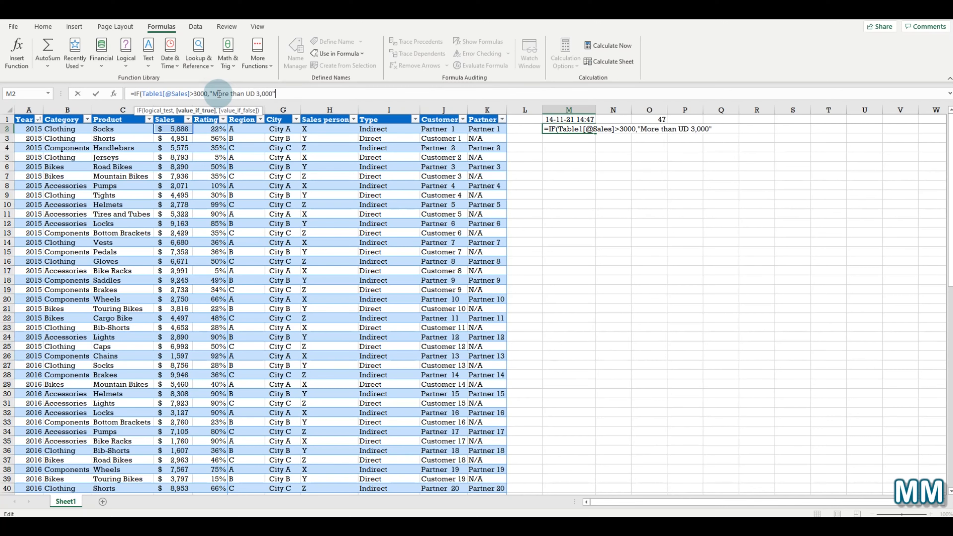
pyautogui.moveTo(212, 95); pyautogui.dragTo(321, 97)
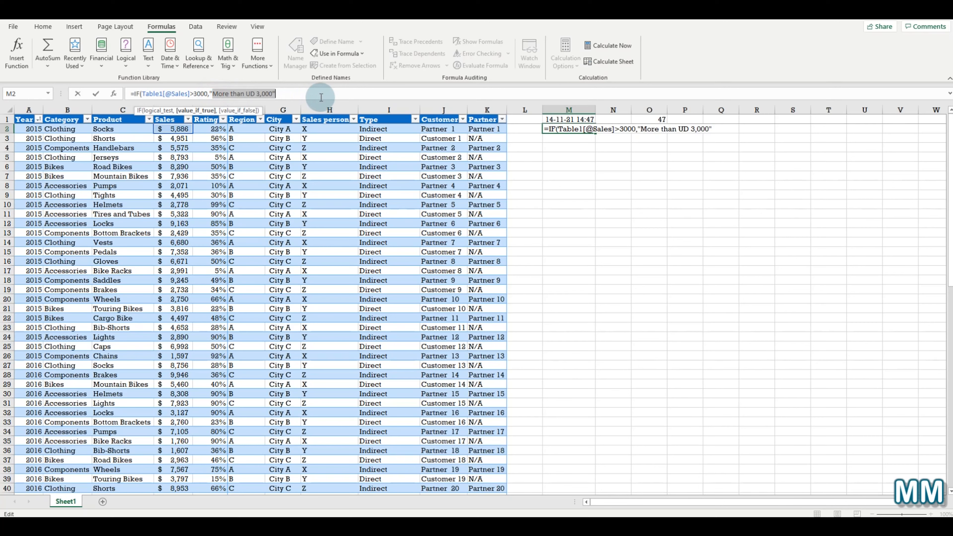
pyautogui.click(327, 95)
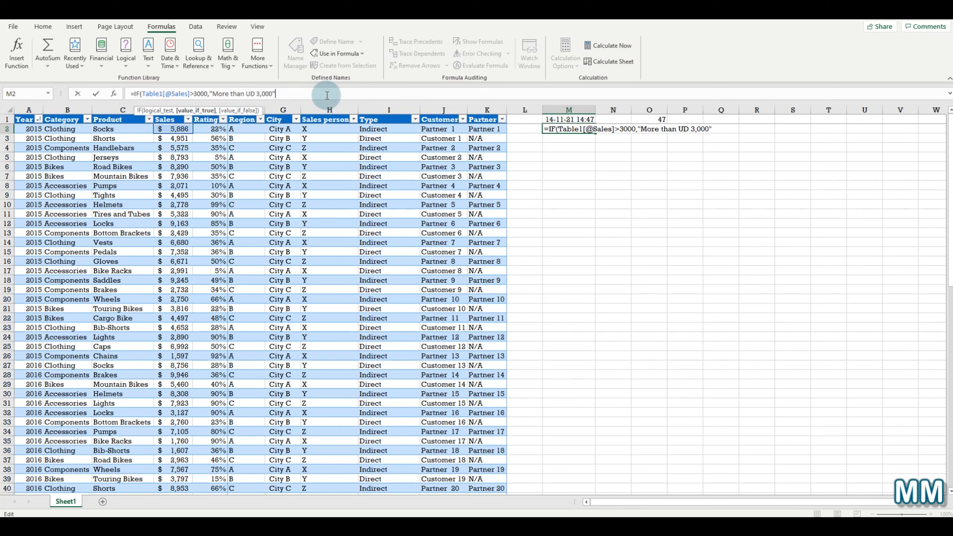
pyautogui.write(',"Less than USD 3,000')
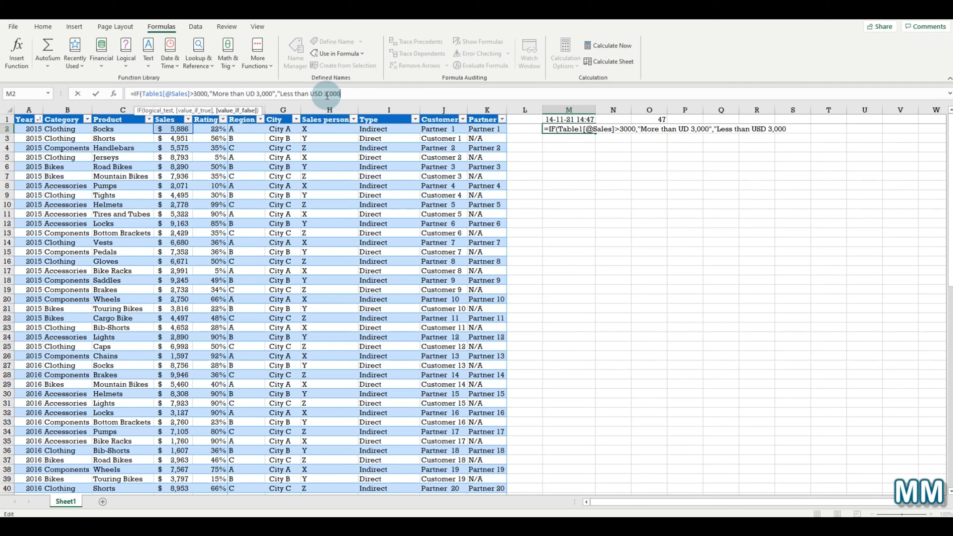
pyautogui.write(')')
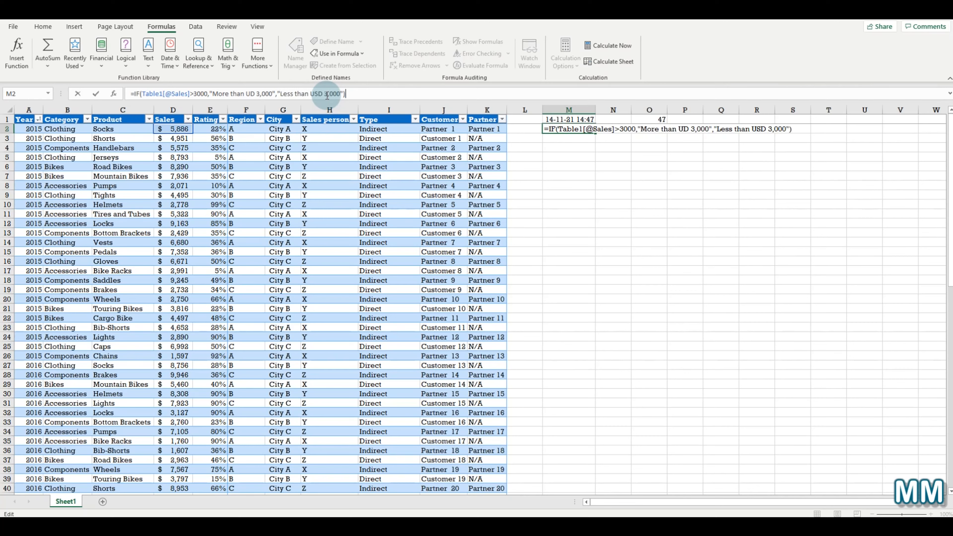
pyautogui.press('Return')
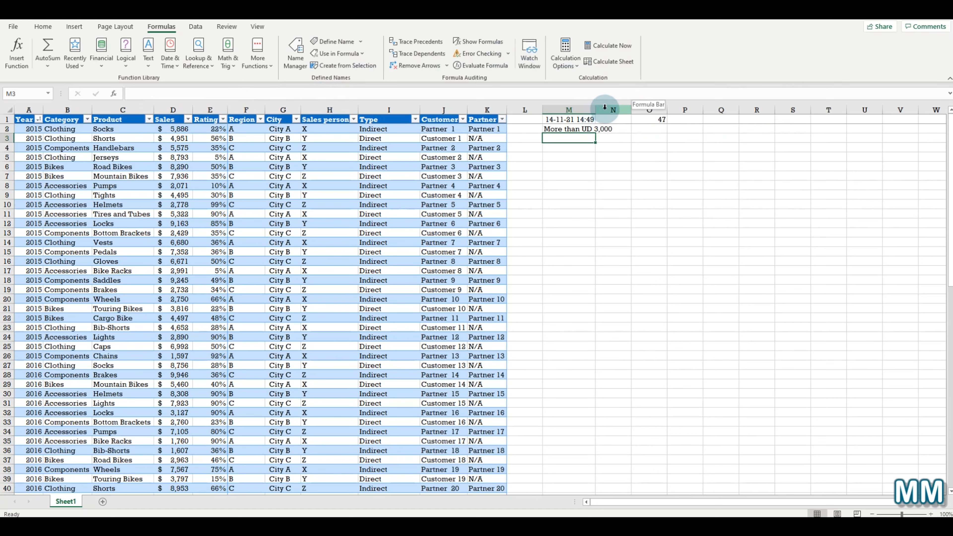
# Step: Autofit the width of column M and fill the IF formula from M2 down to row 76
pyautogui.doubleClick(595, 109)
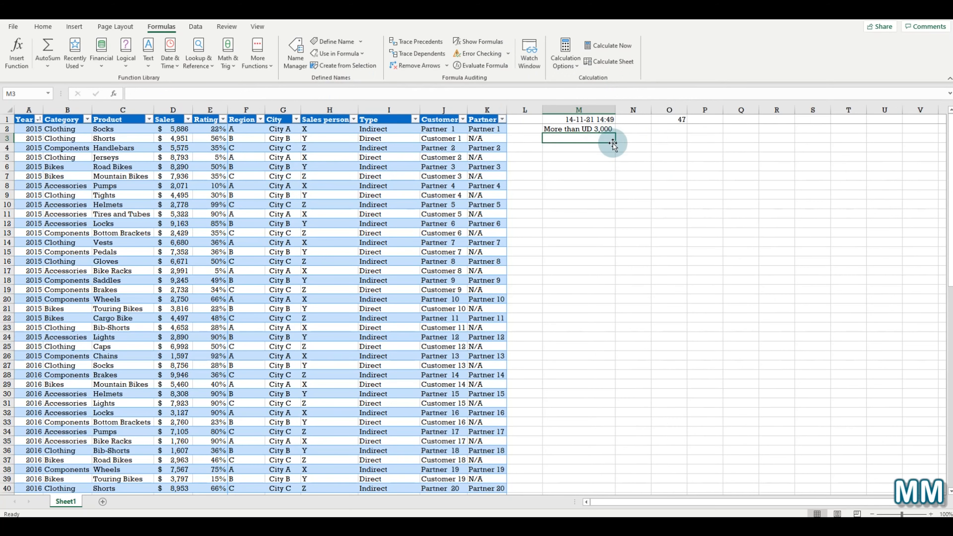
pyautogui.moveTo(614, 145); pyautogui.dragTo(627, 456)
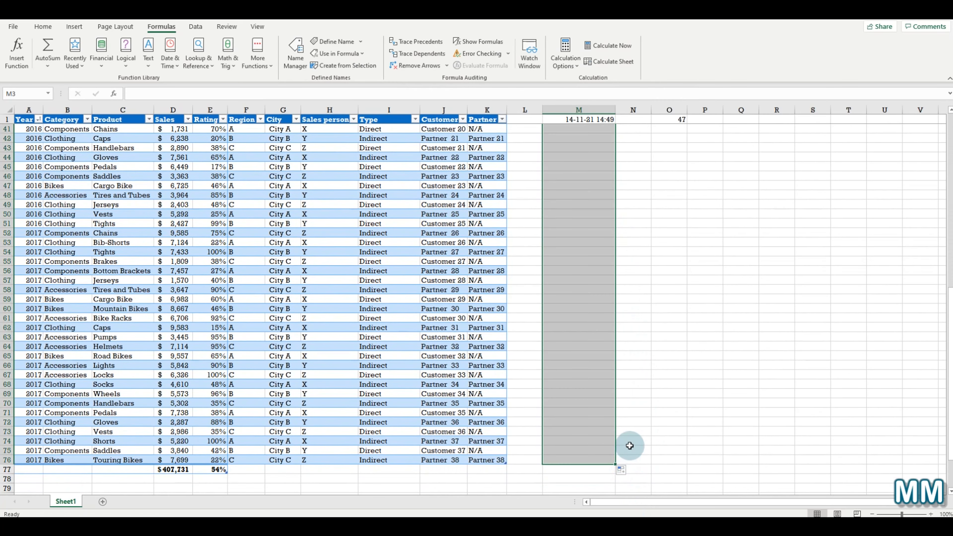
pyautogui.scroll(11, 634, 361)
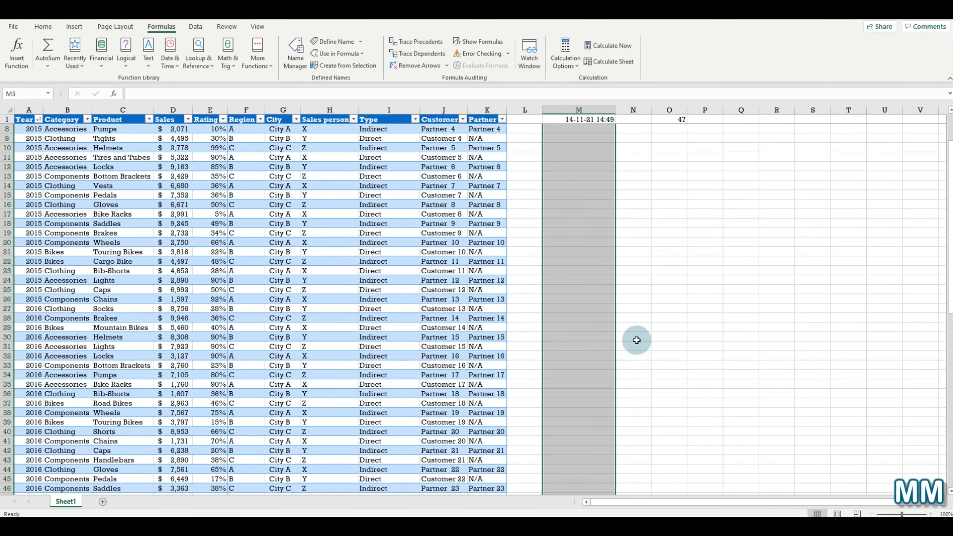
pyautogui.scroll(2, 637, 339)
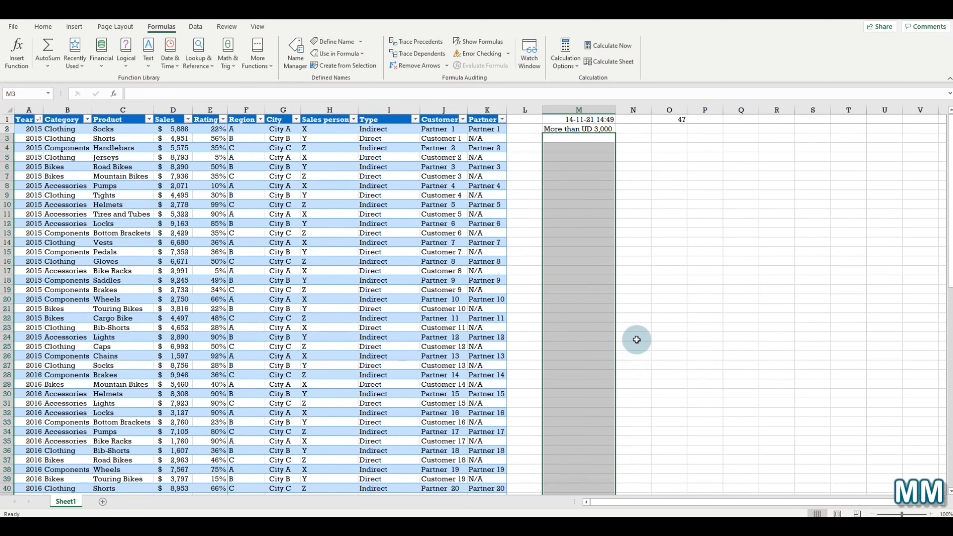
pyautogui.click(570, 129)
pyautogui.moveTo(613, 133); pyautogui.dragTo(588, 471)
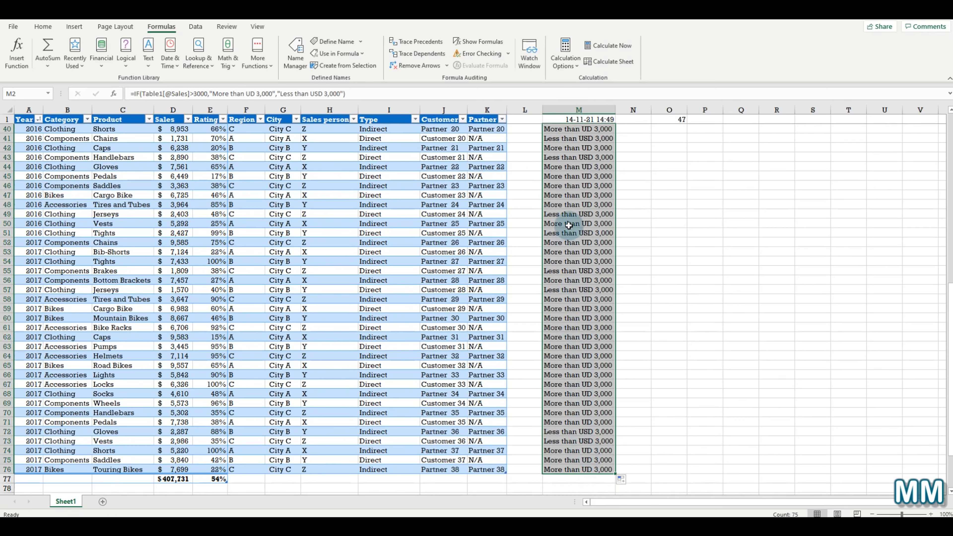
# Step: Check the IF results in column M against the matching Sales values, including rows 51, 13 and 8
pyautogui.click(565, 235)
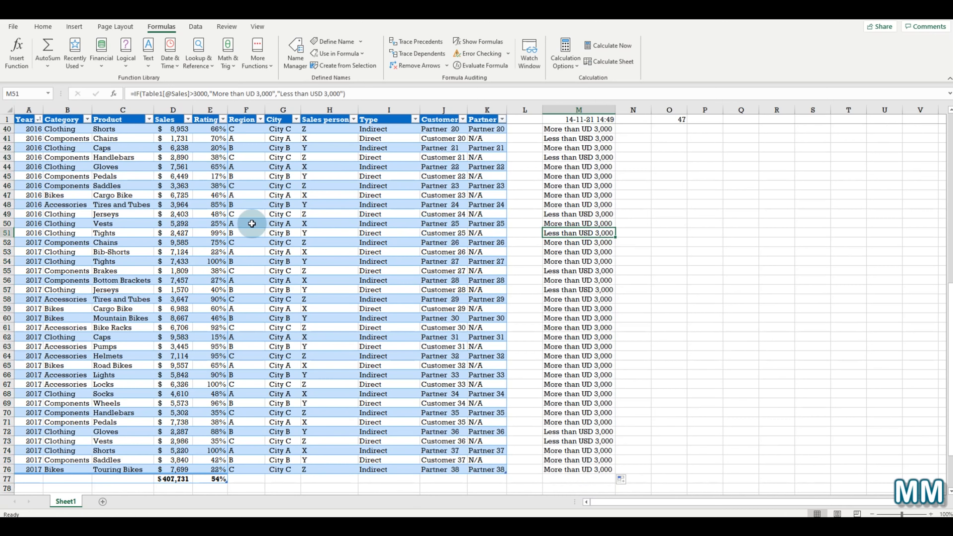
pyautogui.click(182, 232)
pyautogui.scroll(6, 287, 250)
pyautogui.scroll(3, 584, 241)
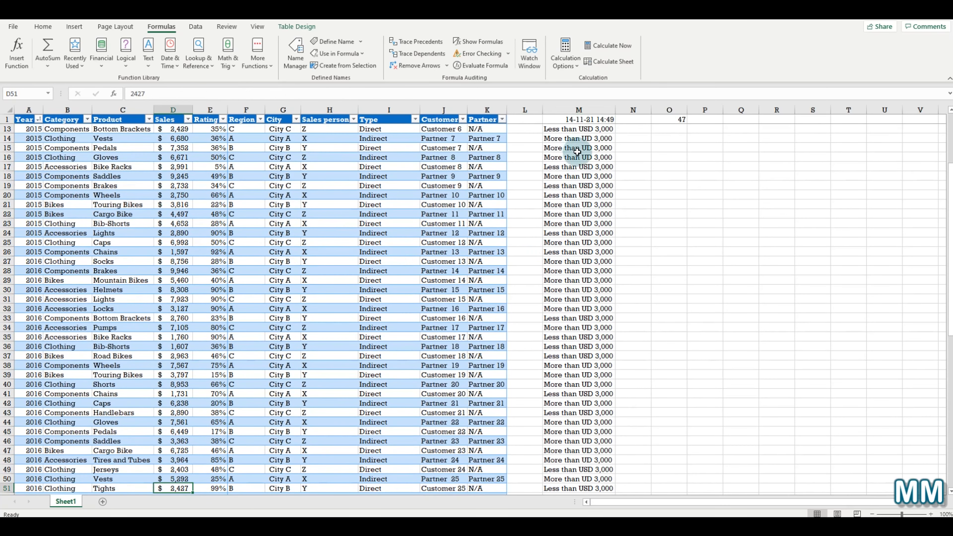
pyautogui.click(566, 133)
pyautogui.click(183, 131)
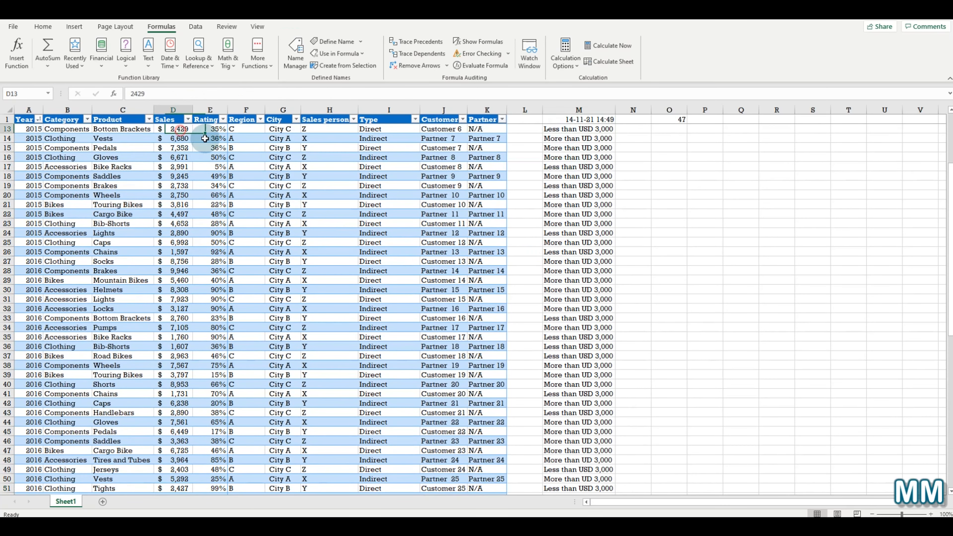
pyautogui.scroll(4, 272, 204)
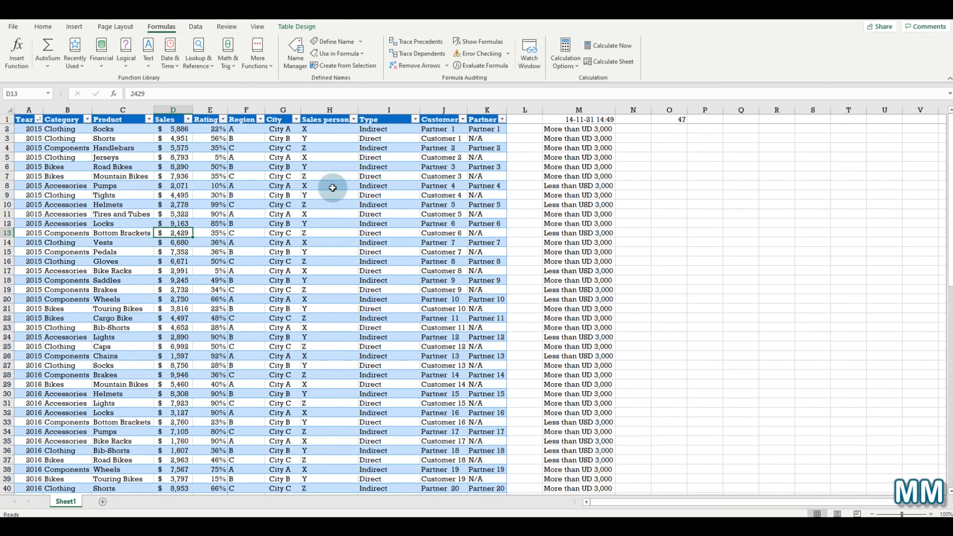
pyautogui.click(556, 185)
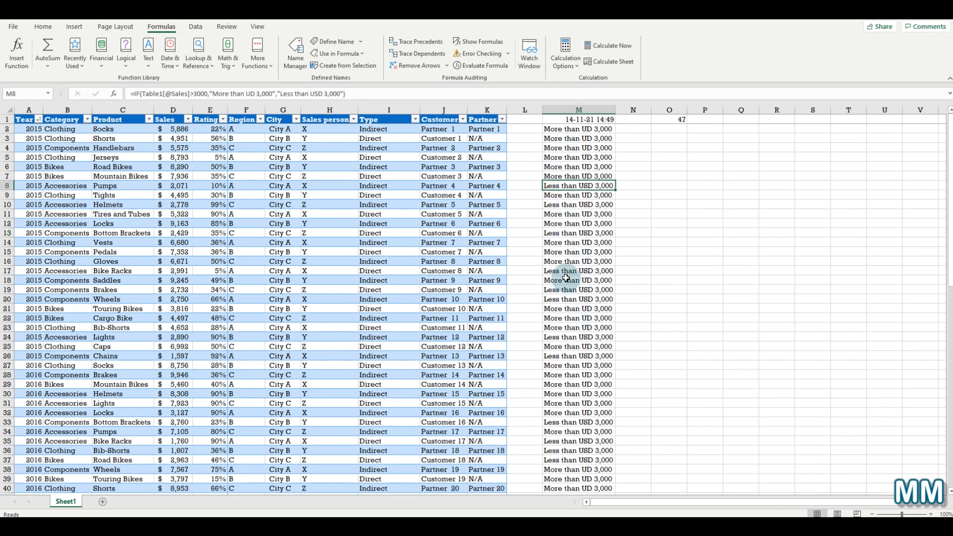
pyautogui.click(566, 234)
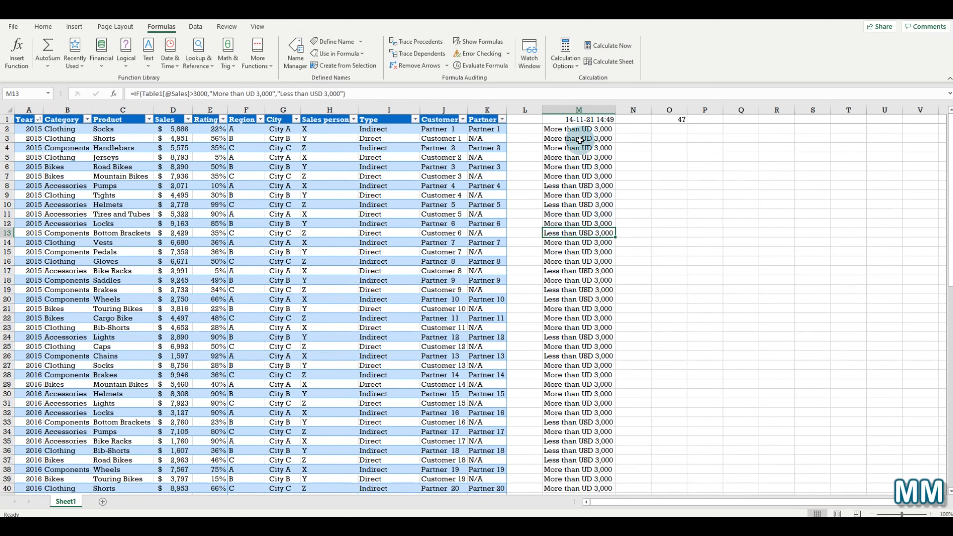
# Step: Trace the precedents of the IF formula in cell M2
pyautogui.click(579, 129)
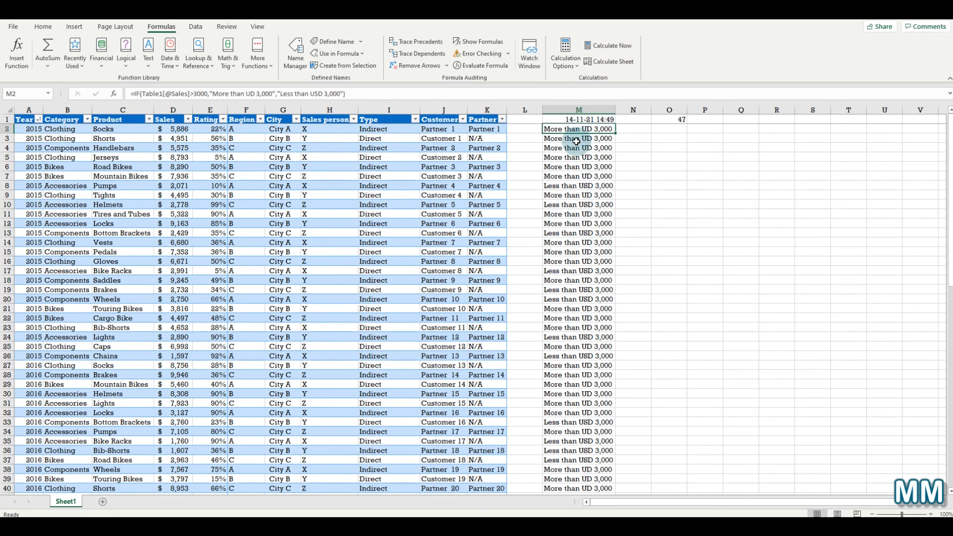
pyautogui.click(431, 42)
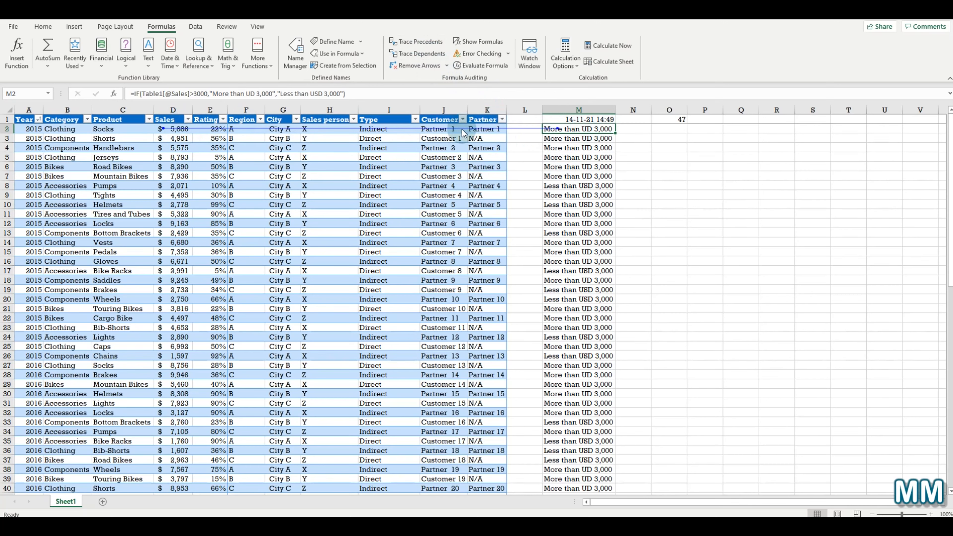
# Step: Draw a straight arrow line about 8.69" wide from Sales cell D3 to cell M3, and delete it
pyautogui.click(74, 26)
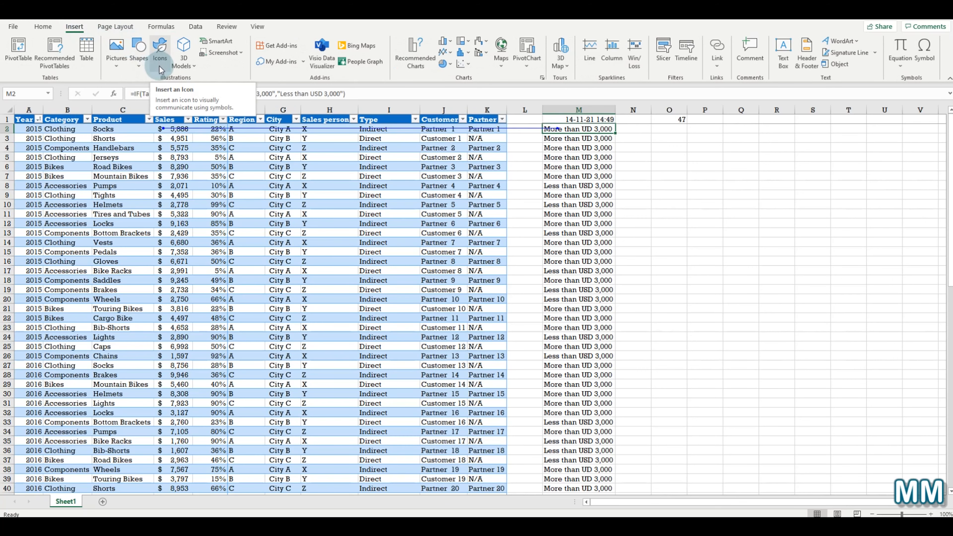
pyautogui.click(139, 67)
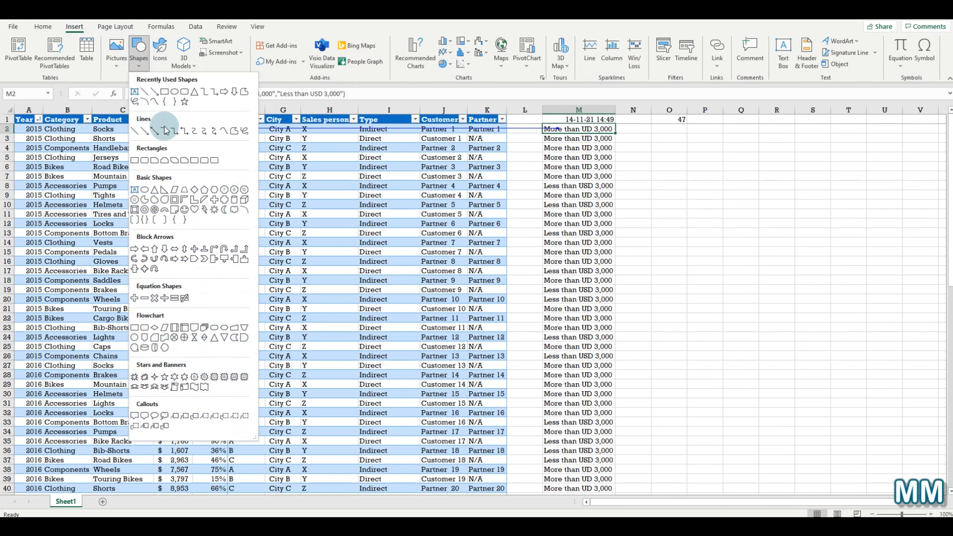
pyautogui.click(151, 134)
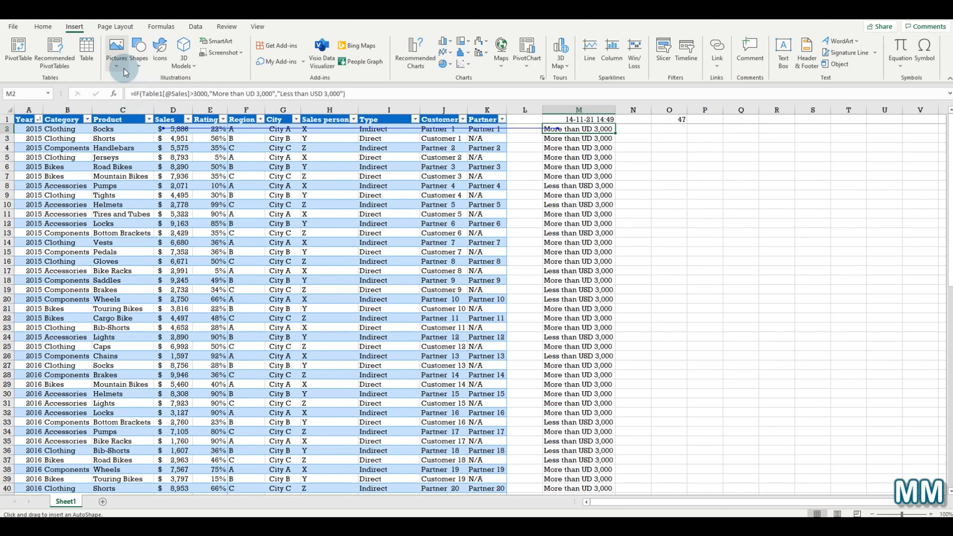
pyautogui.click(138, 67)
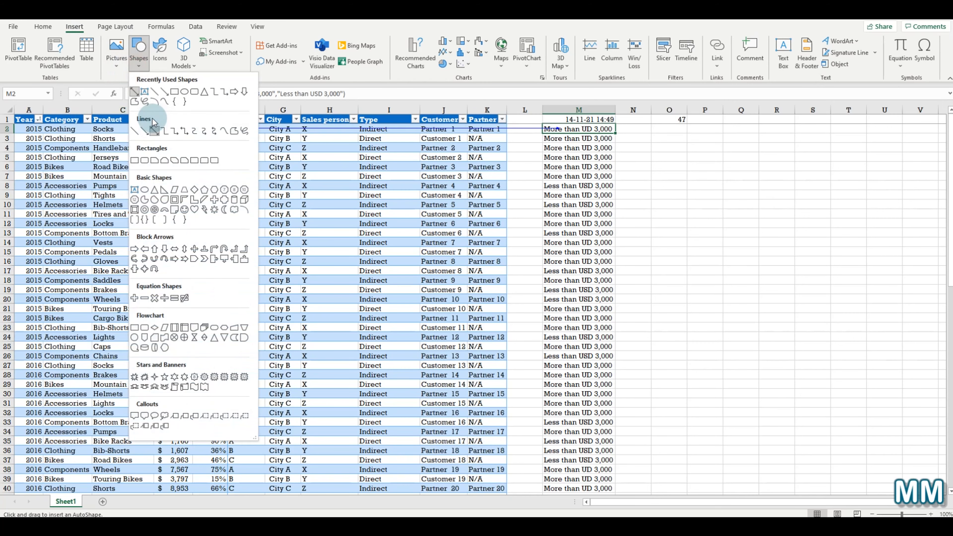
pyautogui.click(151, 134)
pyautogui.moveTo(165, 139); pyautogui.dragTo(596, 139)
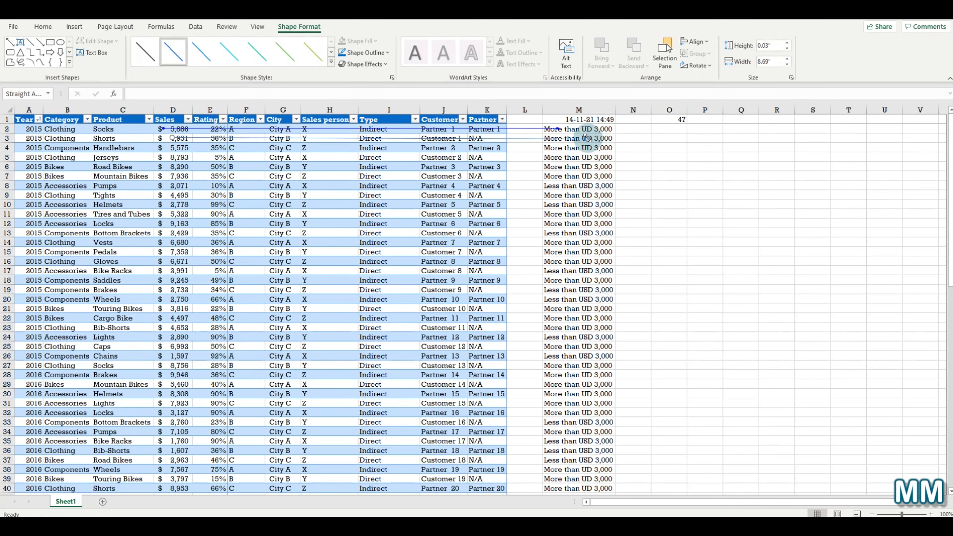
pyautogui.press('Delete')
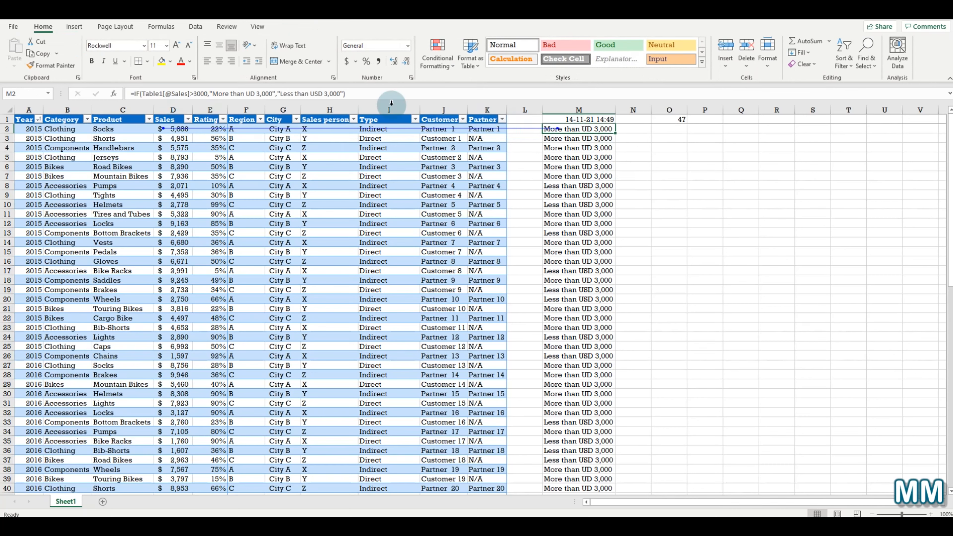
# Step: Remove the precedent arrow from the sheet and trace the dependents of Sales cell D2
pyautogui.click(160, 28)
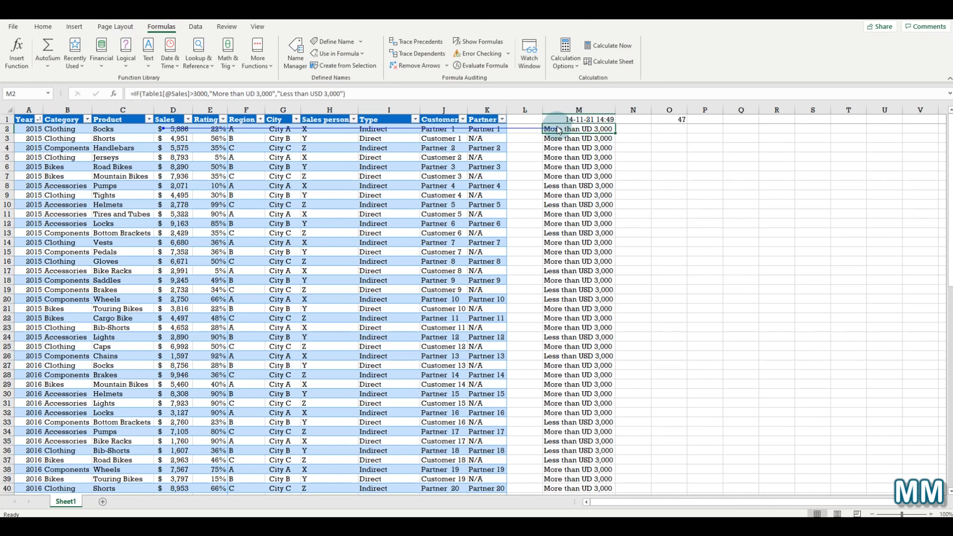
pyautogui.click(426, 67)
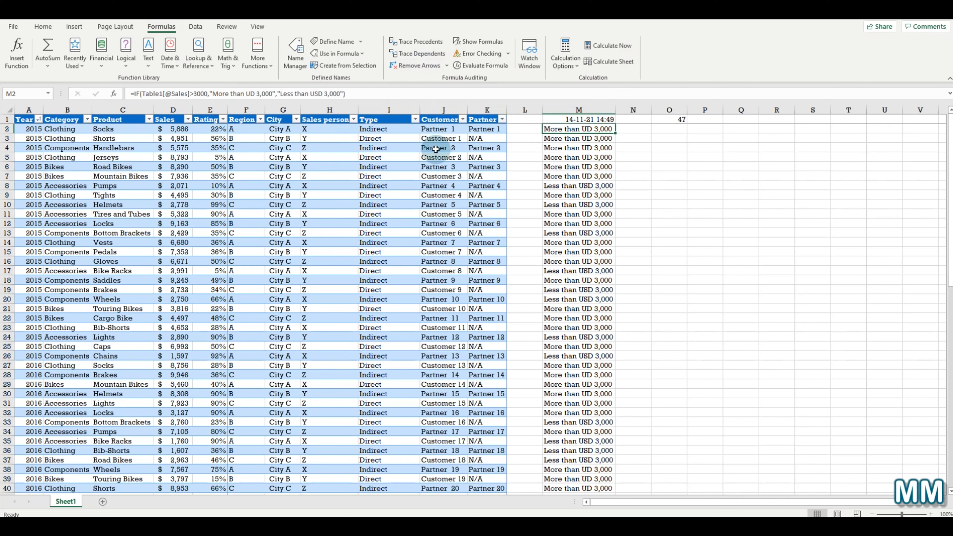
pyautogui.click(177, 129)
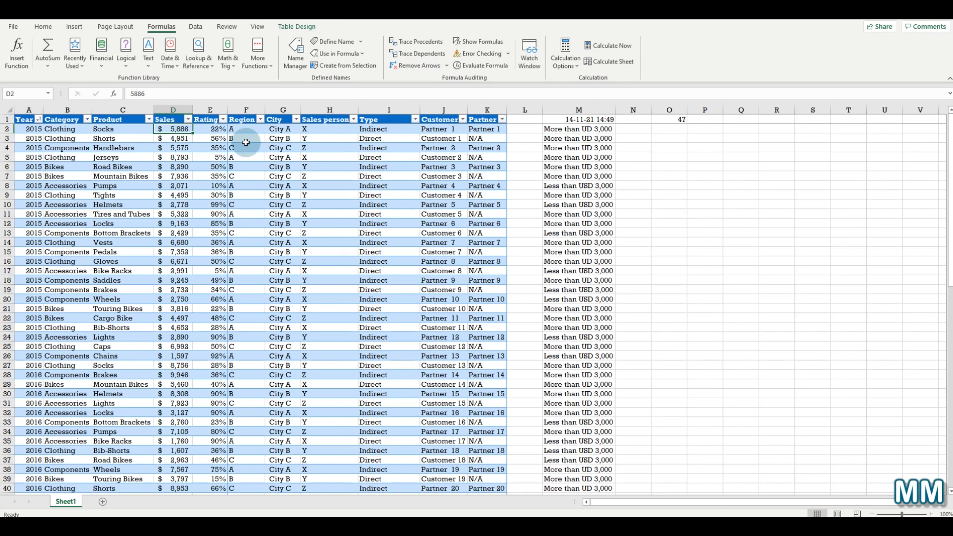
pyautogui.click(406, 56)
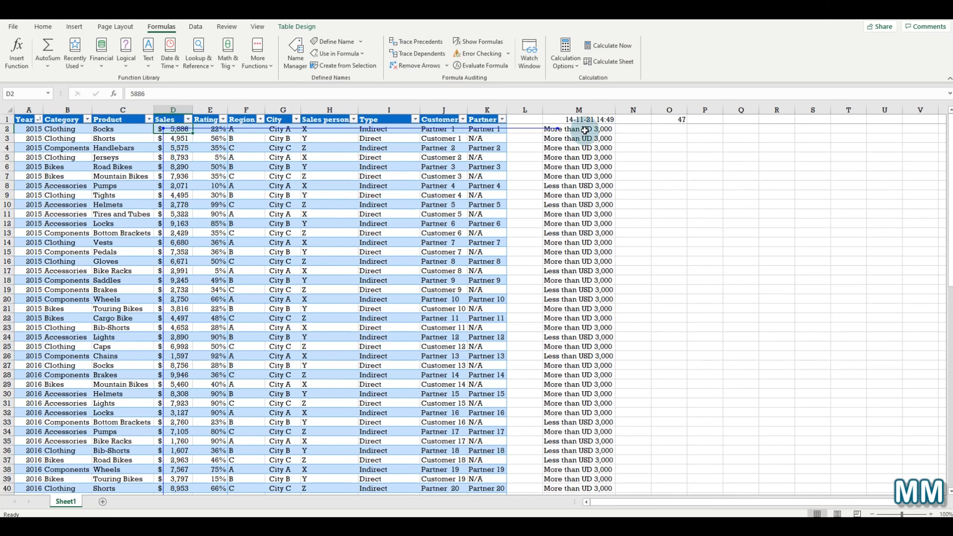
# Step: Follow the dependent arrows of Sales cell D2 down to the total in row 77, and remove all arrows from the sheet
pyautogui.scroll(-10, 337, 267)
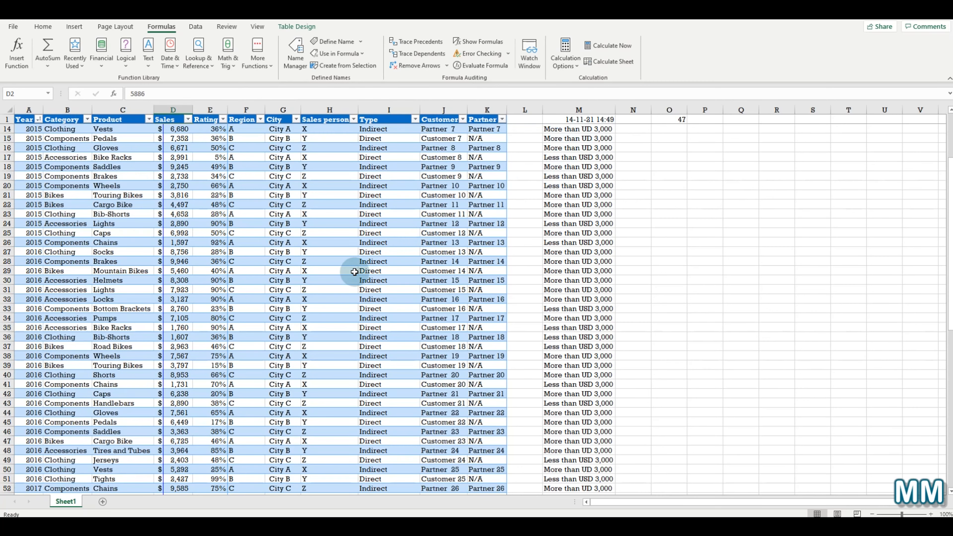
pyautogui.scroll(-5, 323, 265)
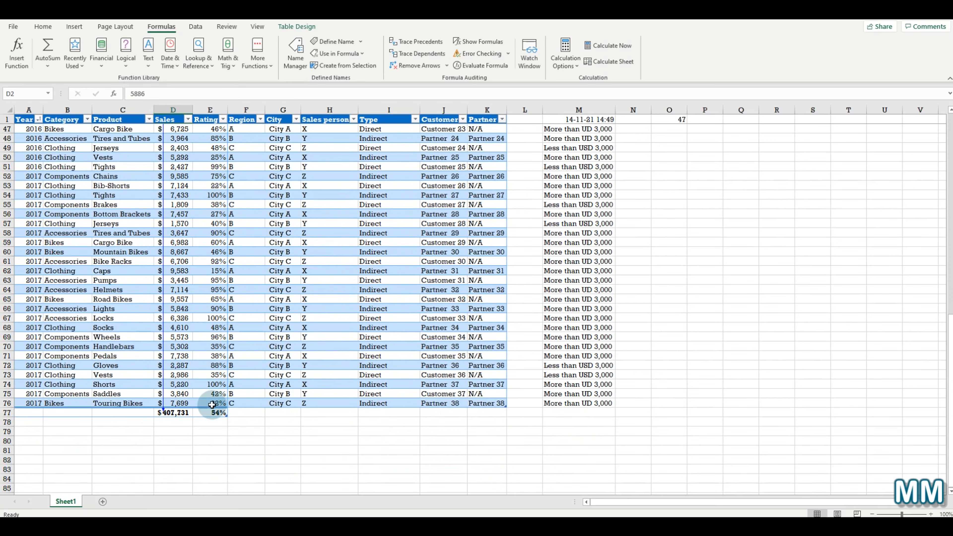
pyautogui.scroll(15, 191, 378)
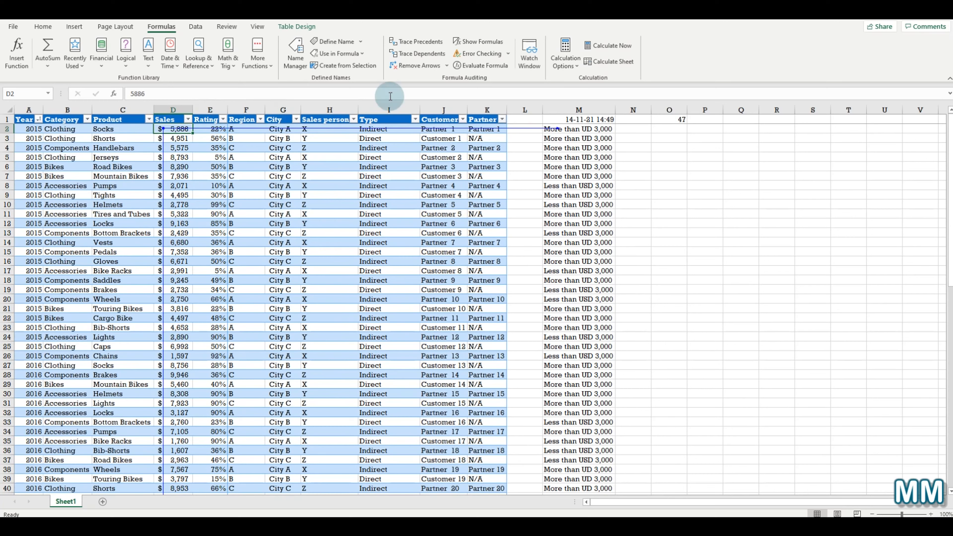
pyautogui.click(419, 68)
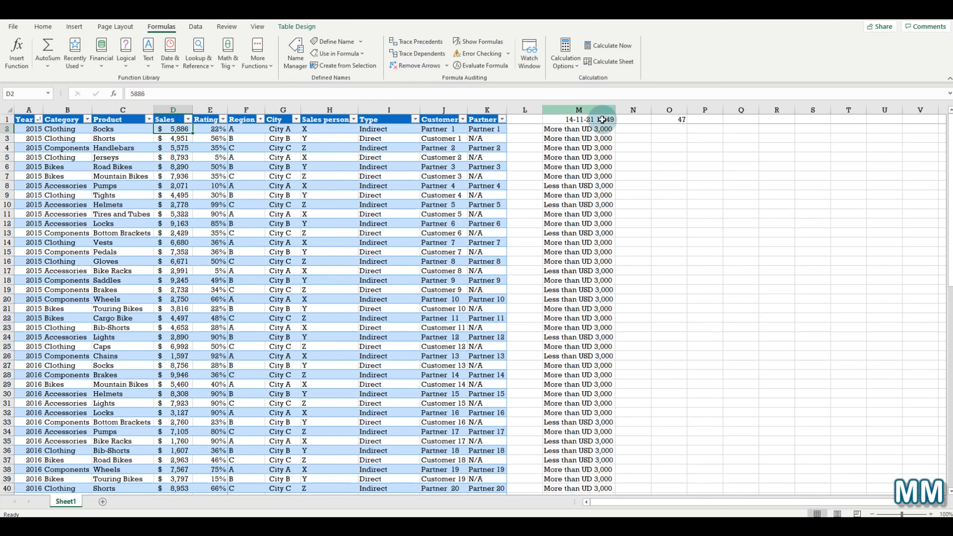
# Step: Select the IF formula in cell M2 and display the sheet's formulas instead of their results
pyautogui.click(600, 128)
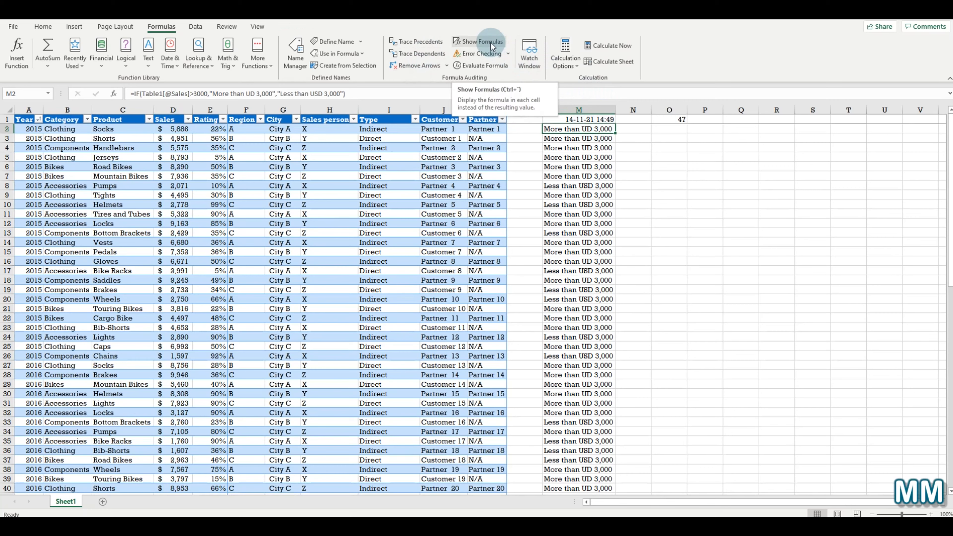
pyautogui.moveTo(357, 94); pyautogui.dragTo(102, 80)
pyautogui.press('Return')
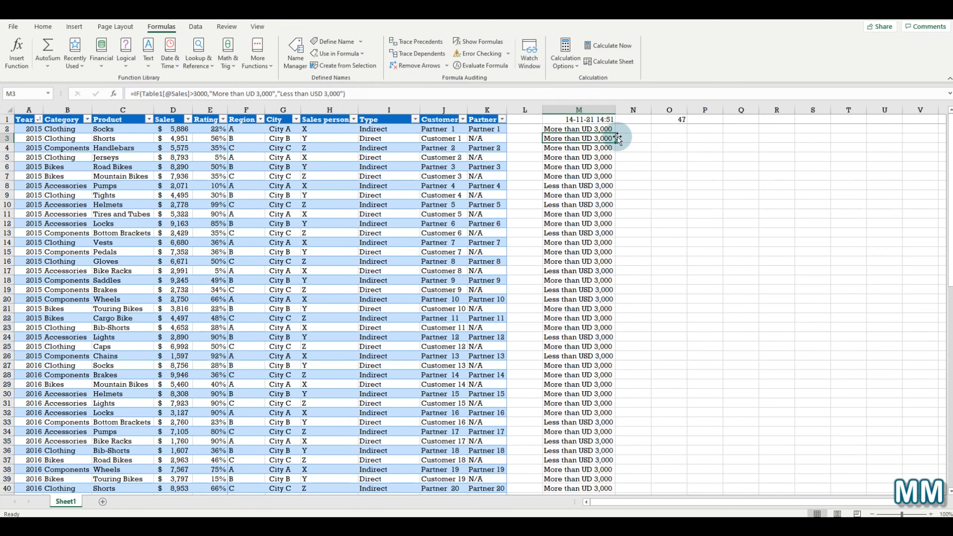
pyautogui.click(607, 129)
pyautogui.click(458, 42)
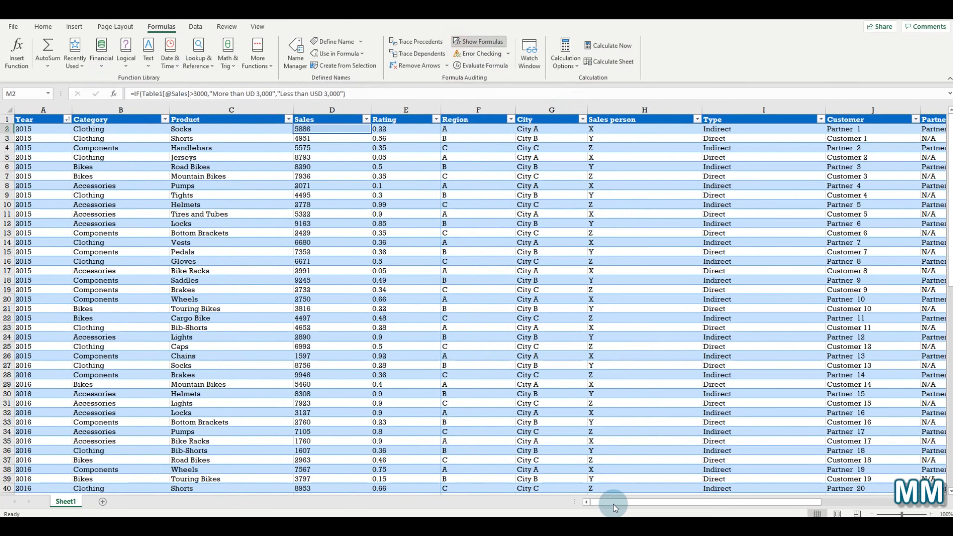
pyautogui.moveTo(614, 508); pyautogui.dragTo(762, 506)
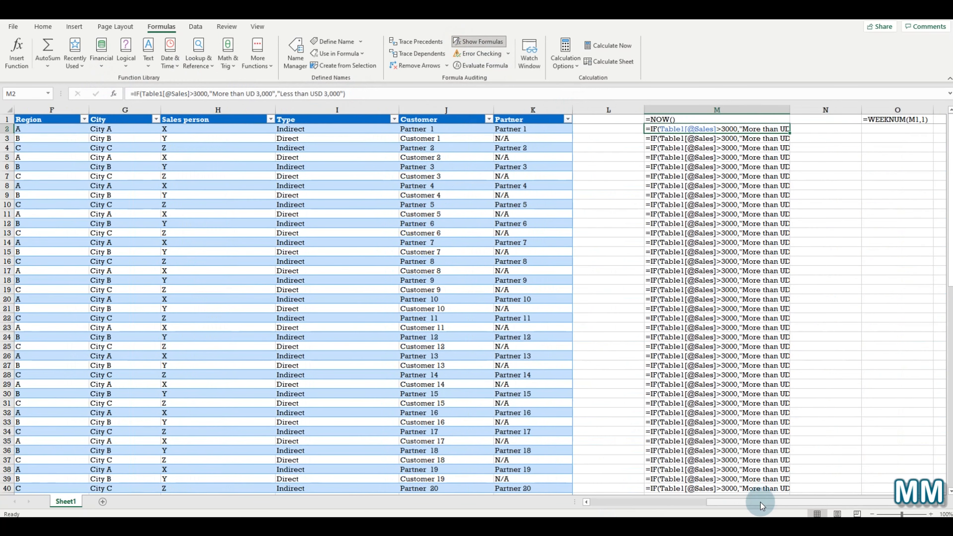
# Step: Examine the formulas in M1, O1, M6, M17 and M26, and return the sheet to showing results
pyautogui.click(726, 119)
pyautogui.click(876, 116)
pyautogui.click(678, 165)
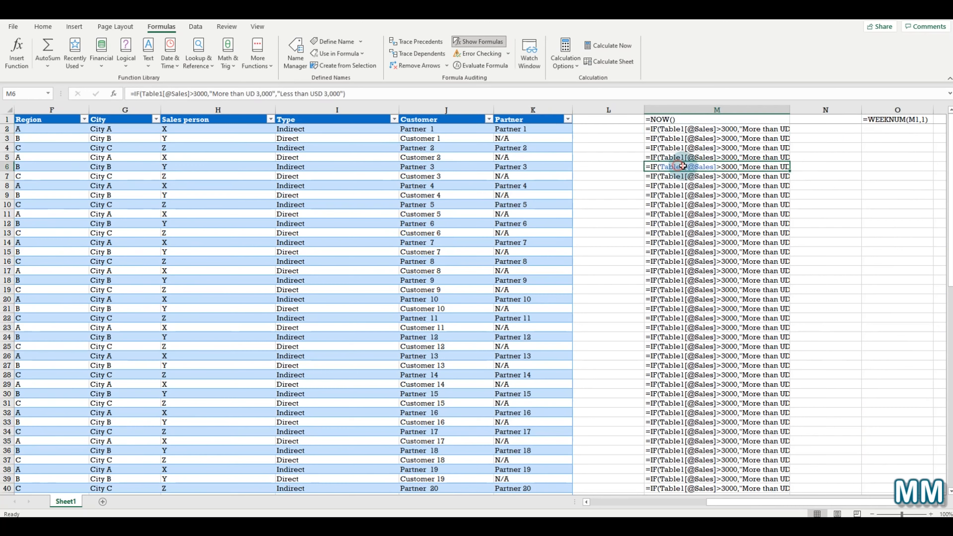
pyautogui.click(715, 270)
pyautogui.click(732, 353)
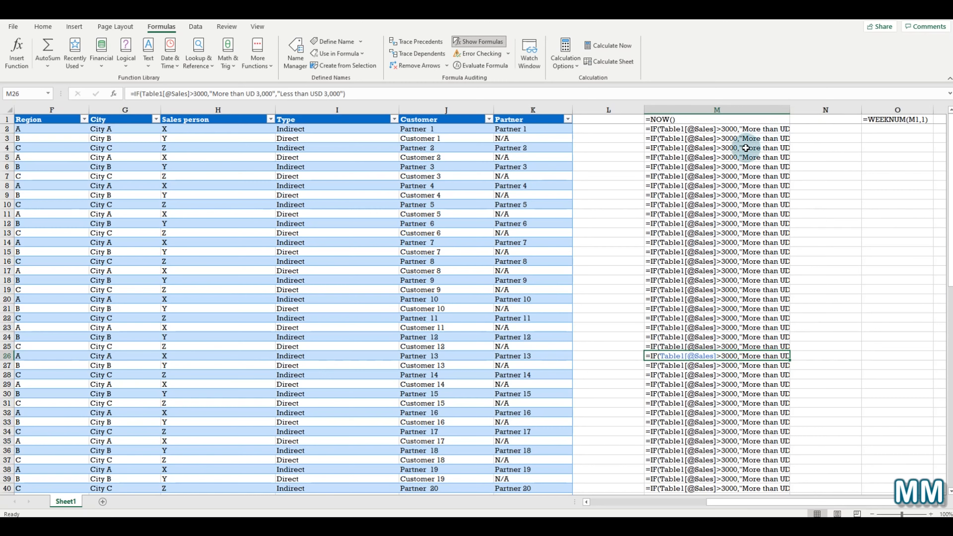
pyautogui.click(484, 42)
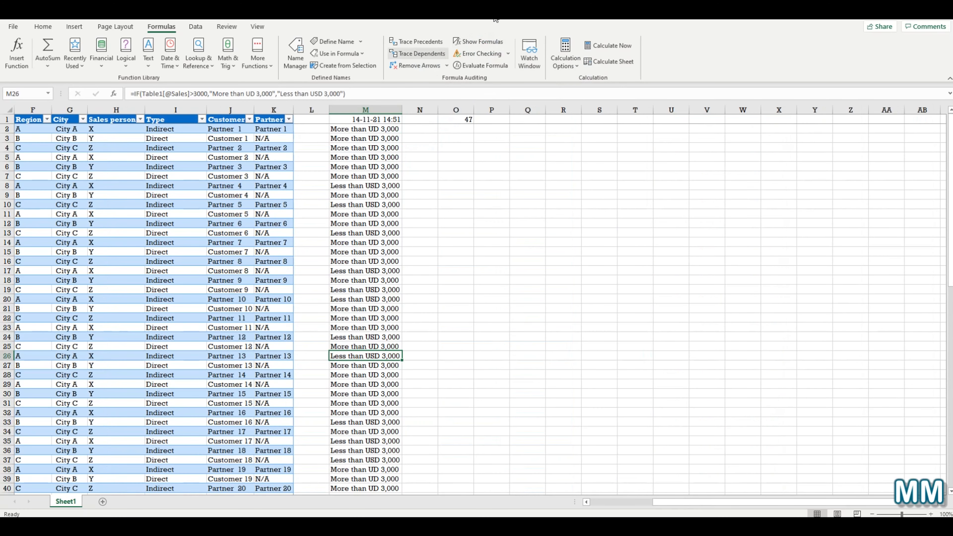
# Step: Run an error check on the entire sheet
pyautogui.click(489, 57)
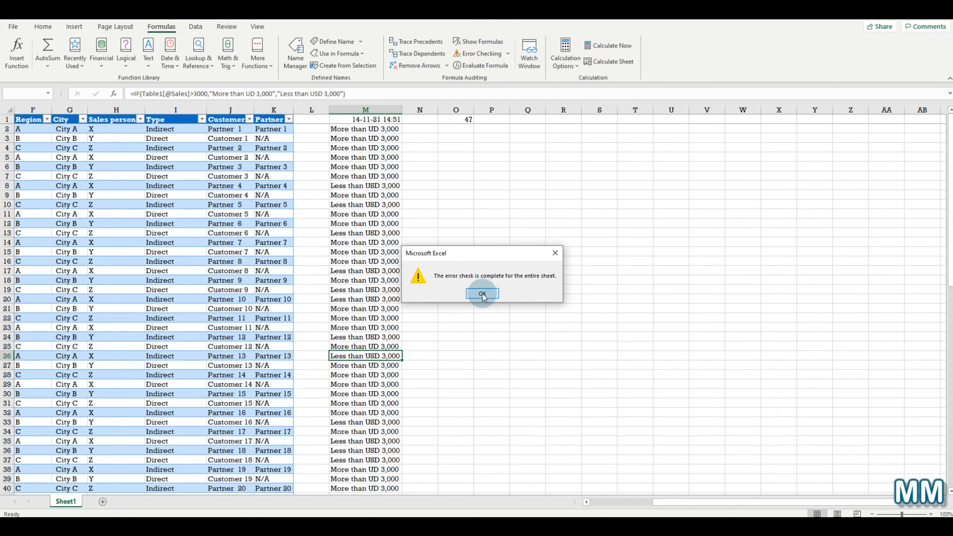
pyautogui.click(482, 294)
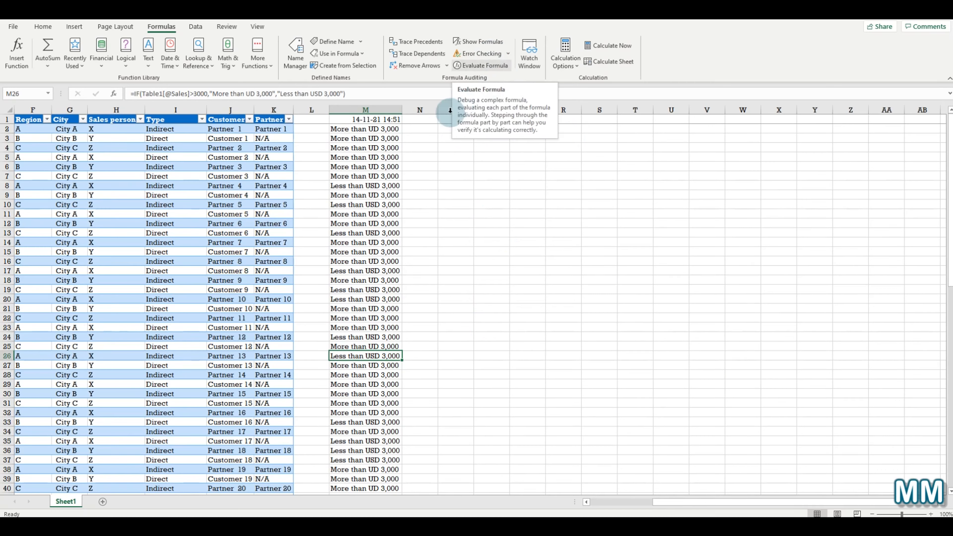
# Step: Evaluate the IF formula in cell M2 part by part through to its final result
pyautogui.click(362, 128)
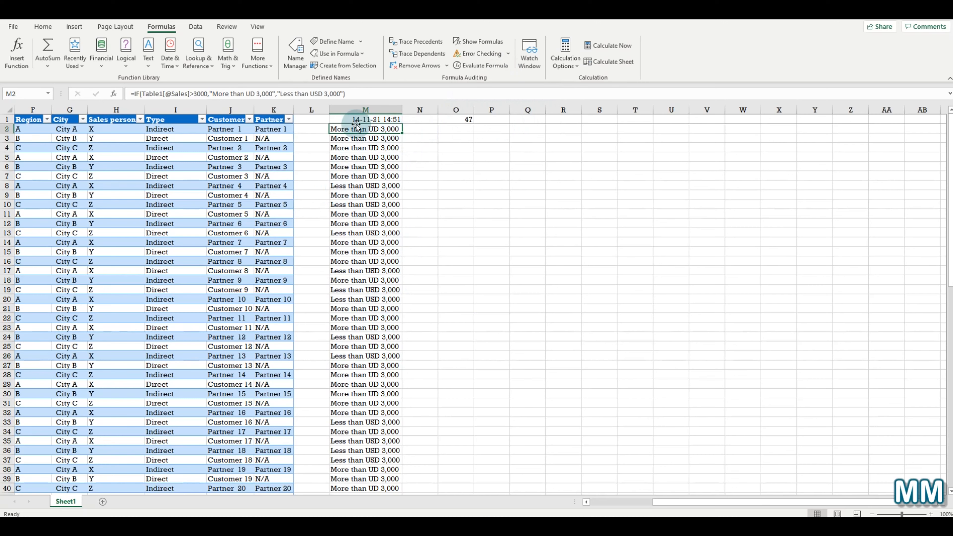
pyautogui.click(471, 65)
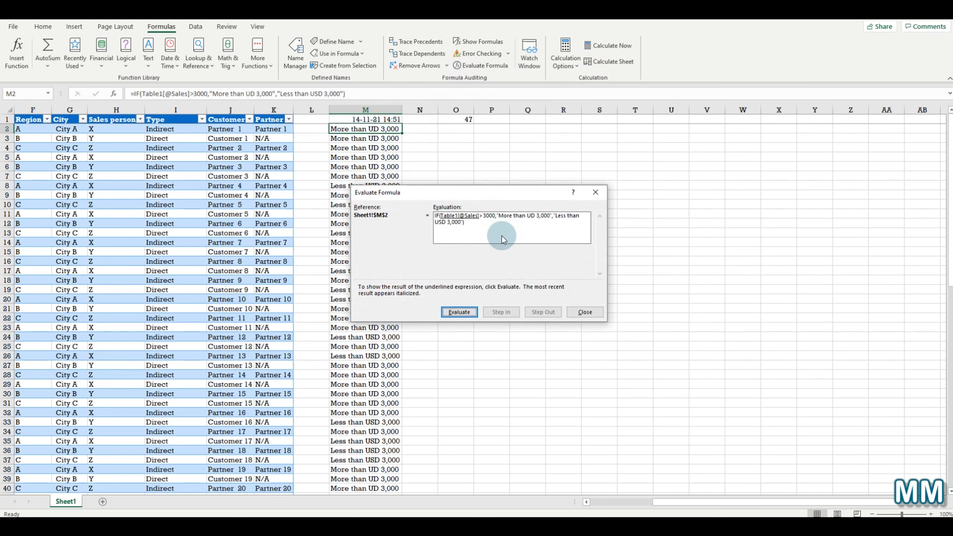
pyautogui.click(469, 312)
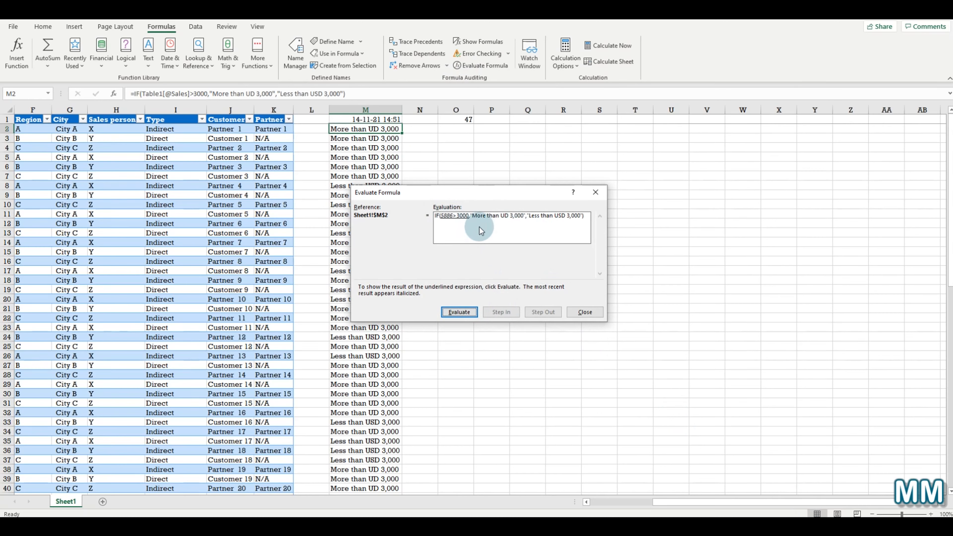
pyautogui.click(459, 312)
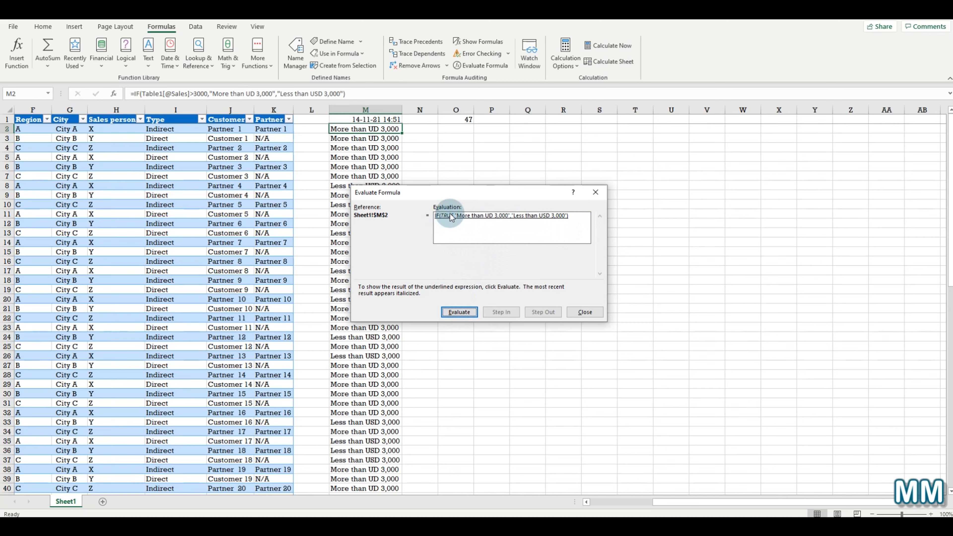
pyautogui.click(458, 311)
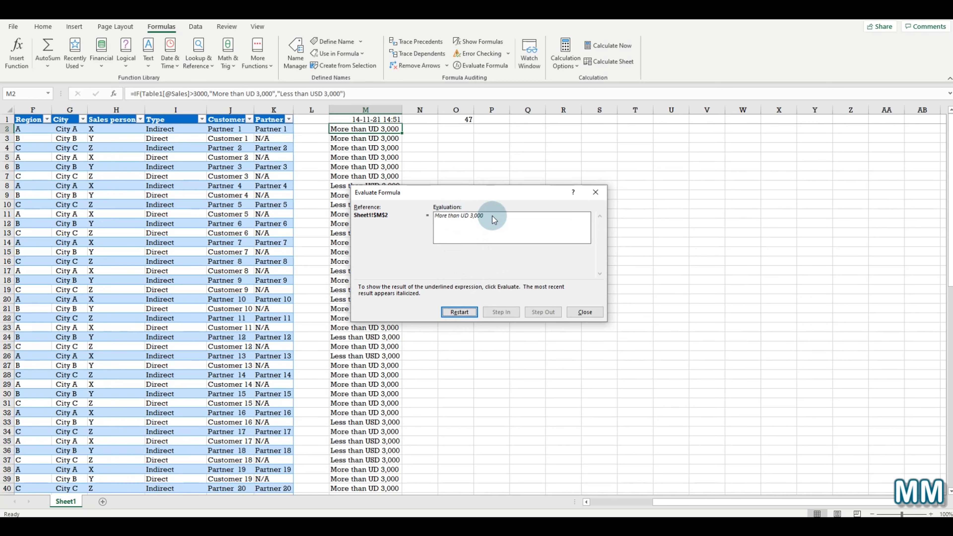
pyautogui.click(596, 192)
# Step: Select the 2015 sales records in A2:K26 and read what the Watch Window does
pyautogui.moveTo(703, 505); pyautogui.dragTo(567, 488)
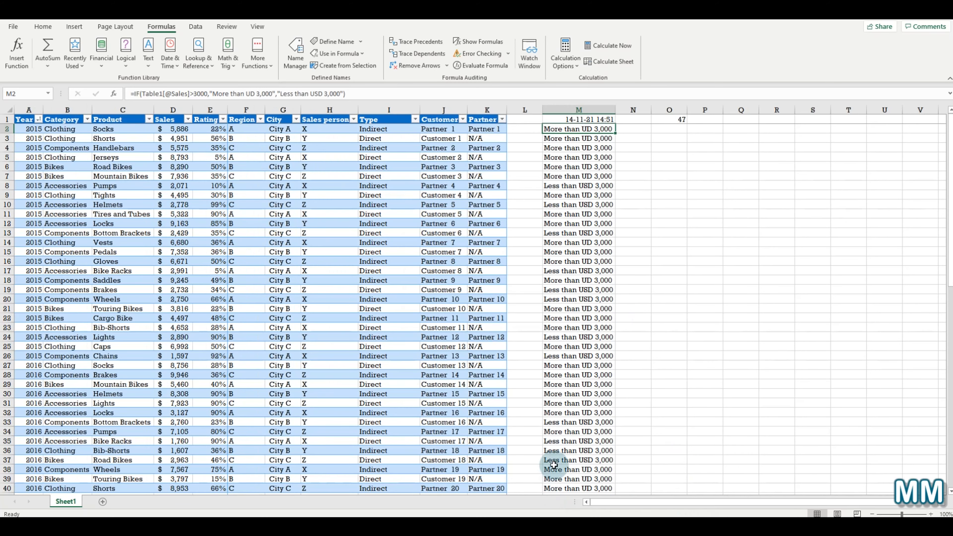
pyautogui.click(164, 128)
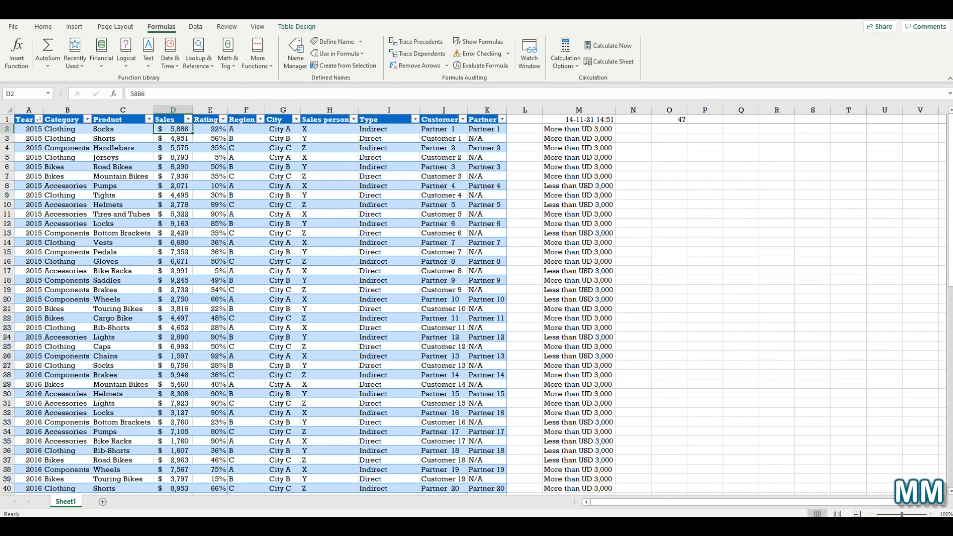
pyautogui.moveTo(35, 129); pyautogui.dragTo(495, 355)
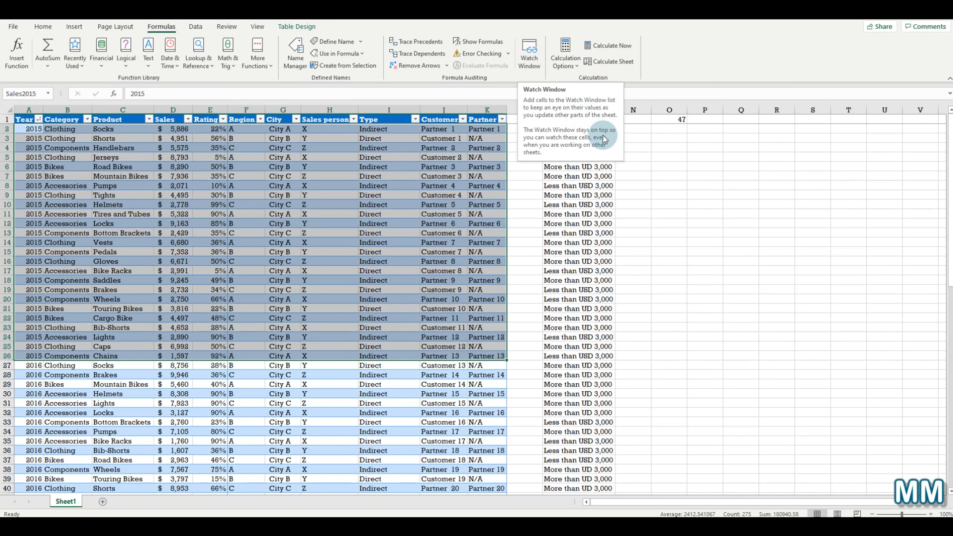
pyautogui.click(472, 233)
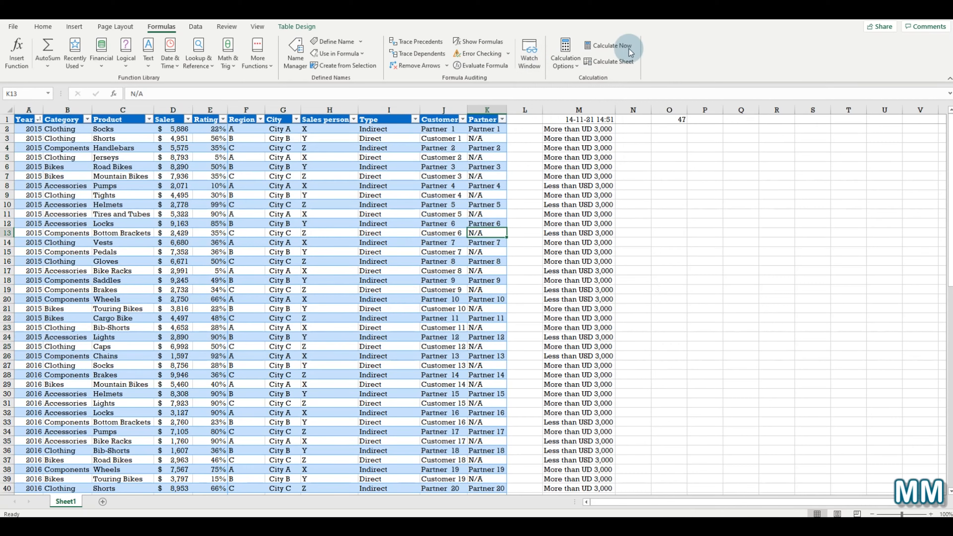
# Step: Set the workbook's calculation mode to Manual
pyautogui.click(570, 63)
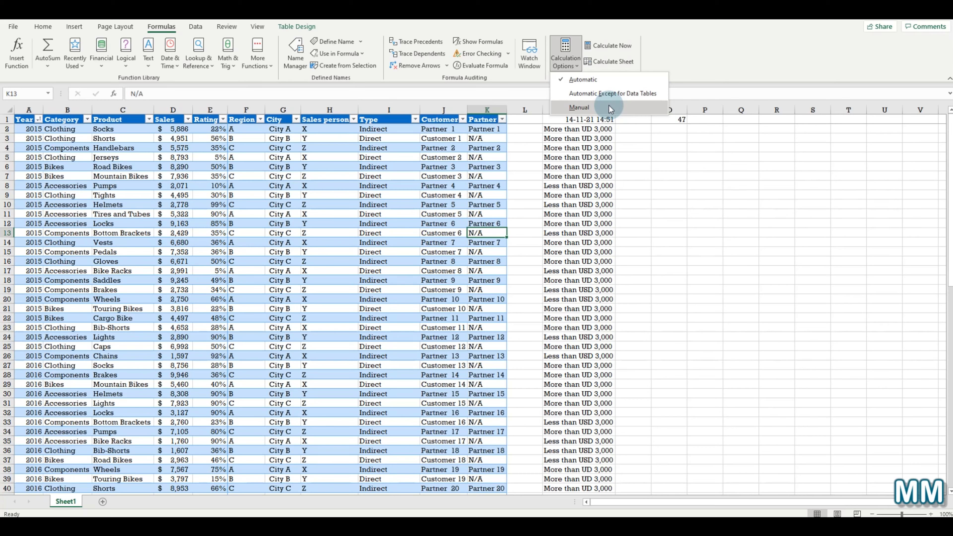
pyautogui.click(609, 106)
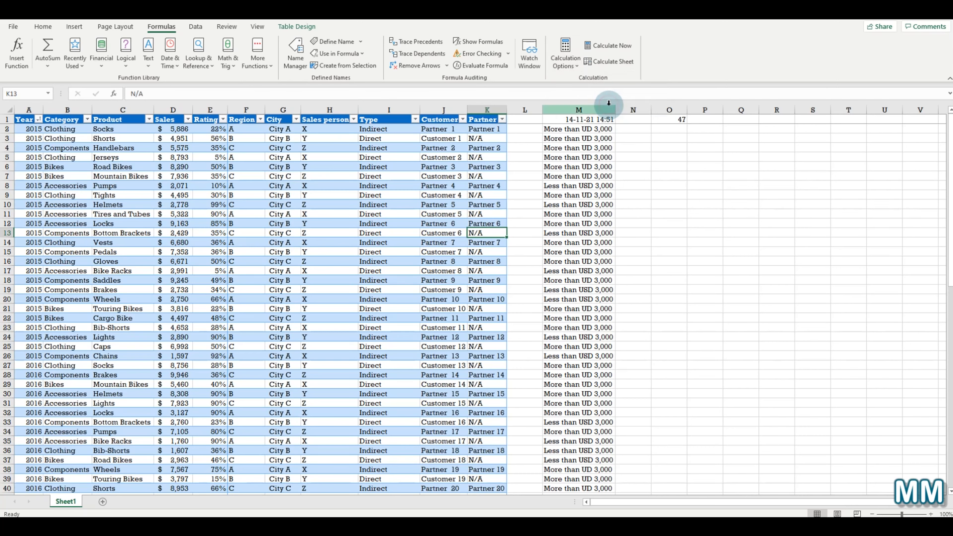
pyautogui.click(610, 158)
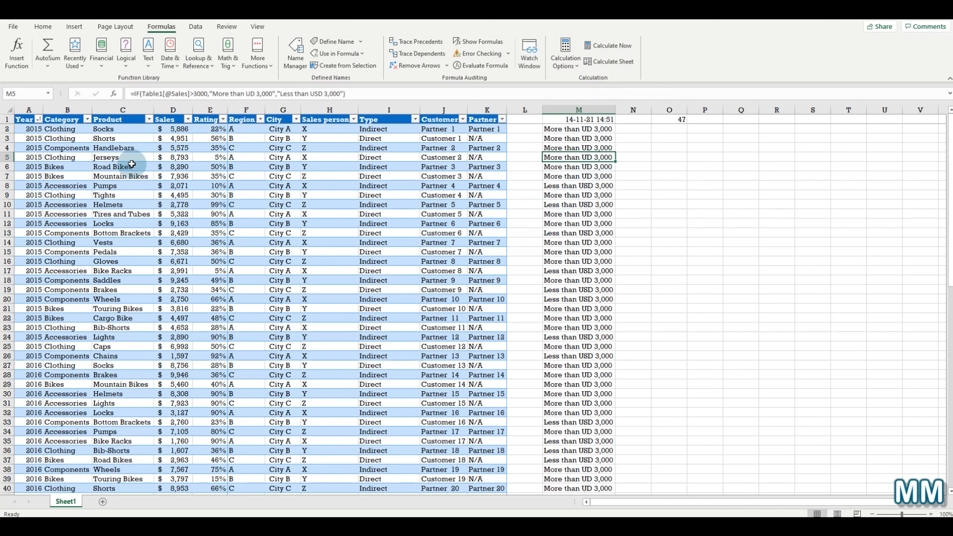
# Step: Change the Sales value in D2 to 120 and recalculate the whole workbook to update M2
pyautogui.click(179, 128)
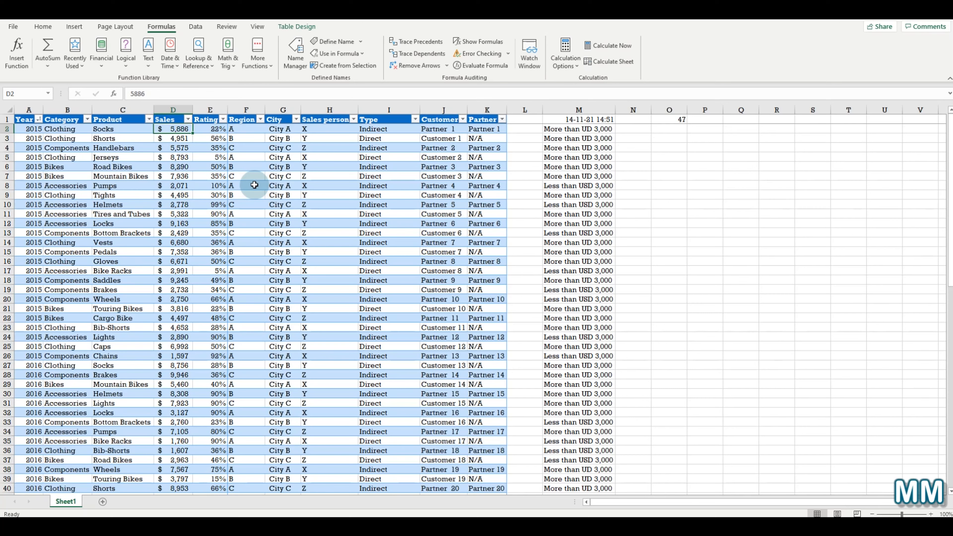
pyautogui.write('120')
pyautogui.press('Return')
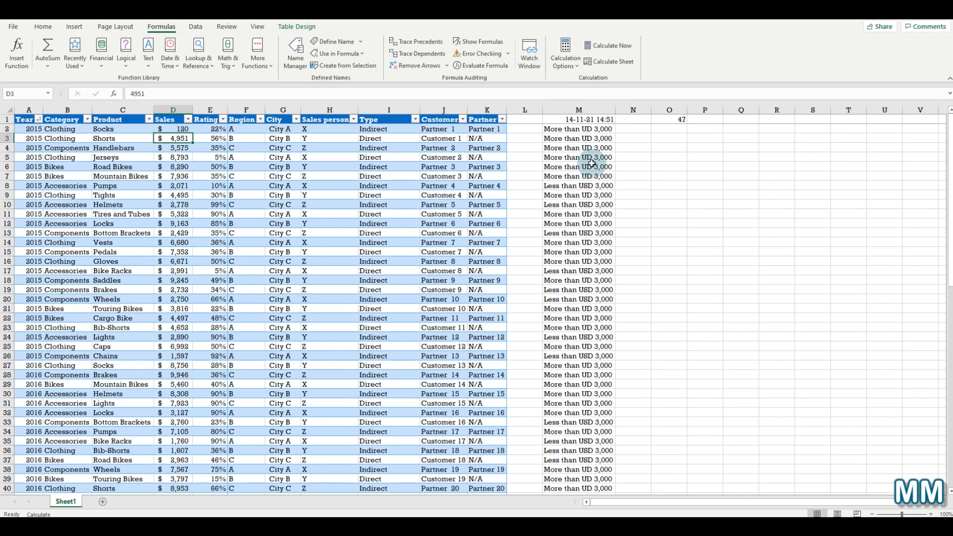
pyautogui.click(605, 129)
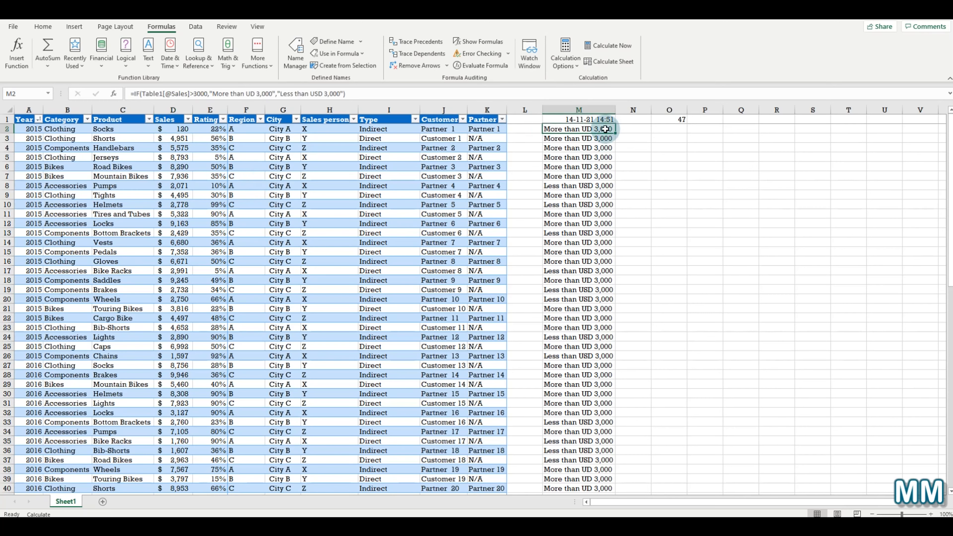
pyautogui.click(565, 54)
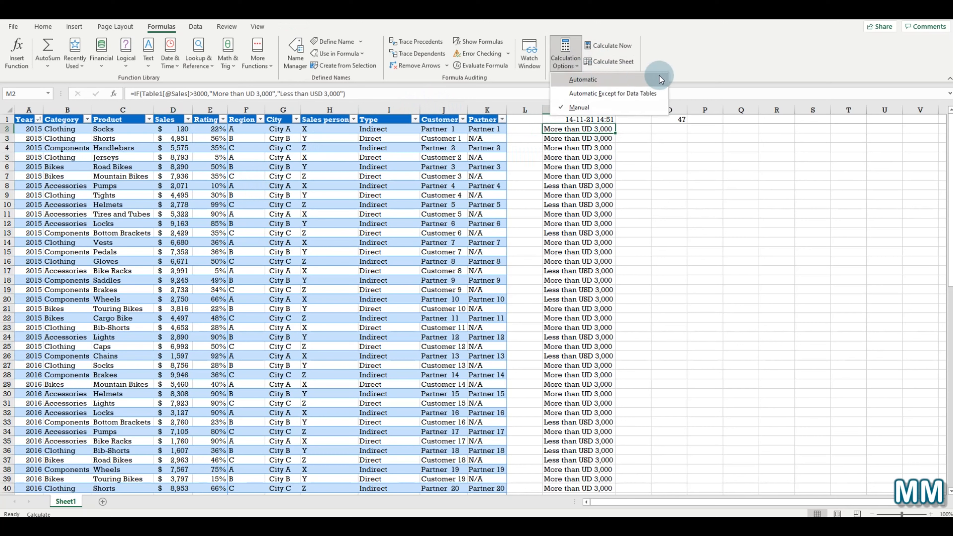
pyautogui.click(691, 38)
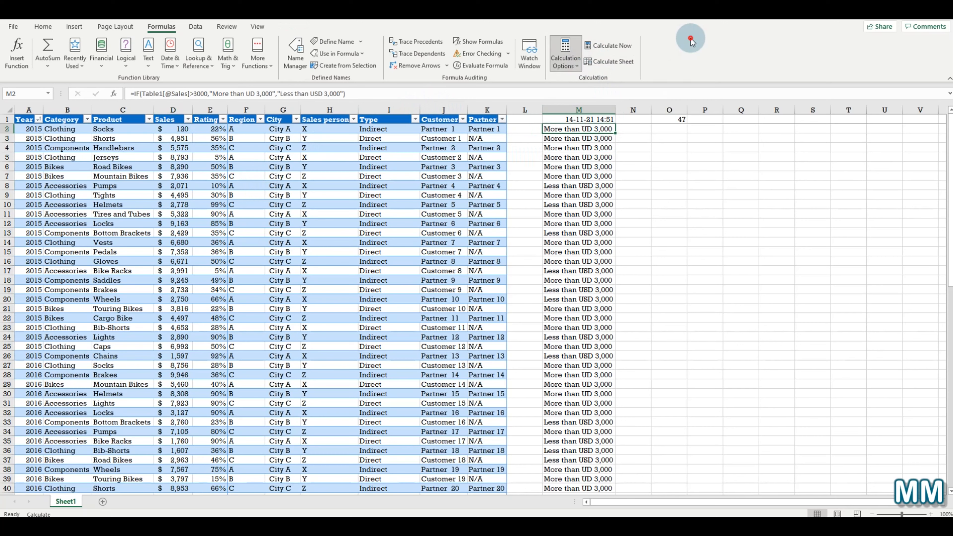
pyautogui.click(612, 47)
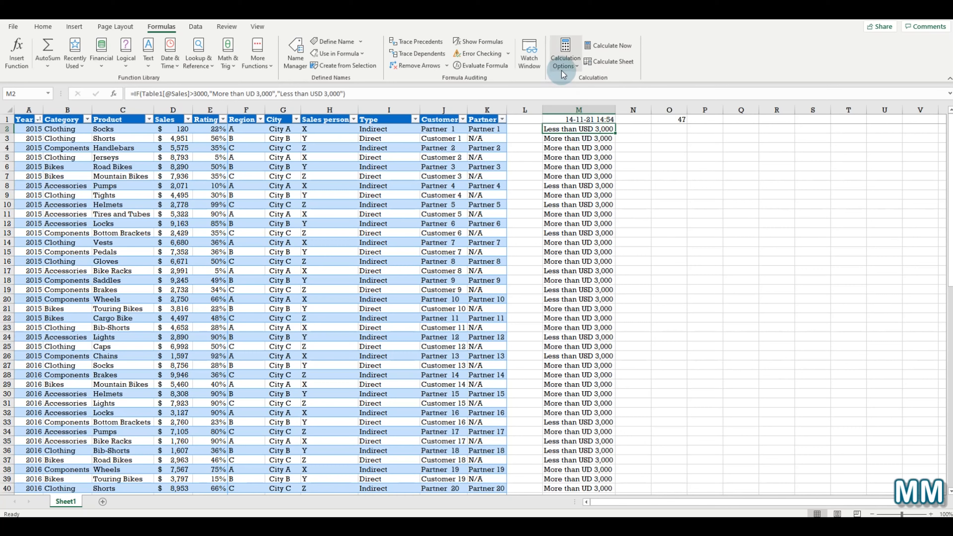
# Step: Set the Sales value in D2 to 10000, recalculate only the current sheet, and check the IF result in M2
pyautogui.click(182, 129)
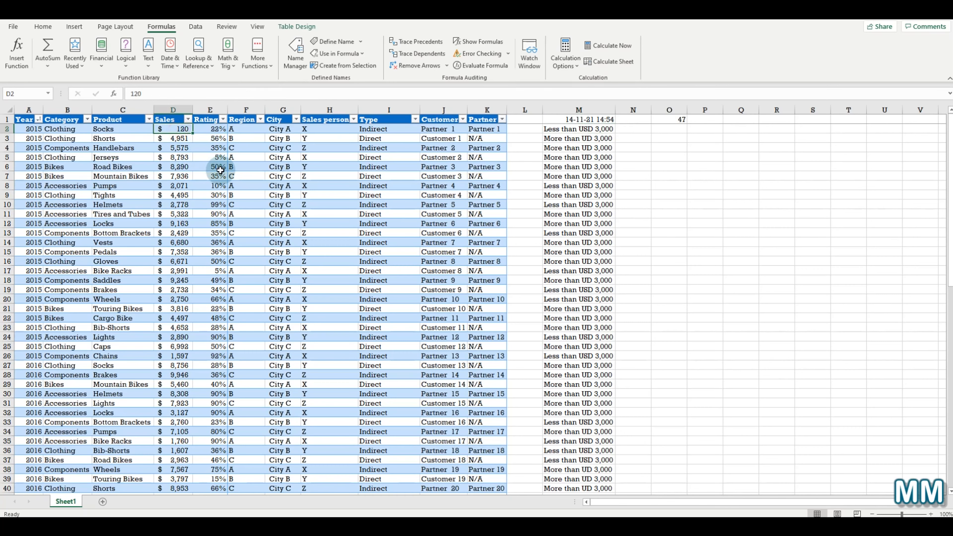
pyautogui.write('10000')
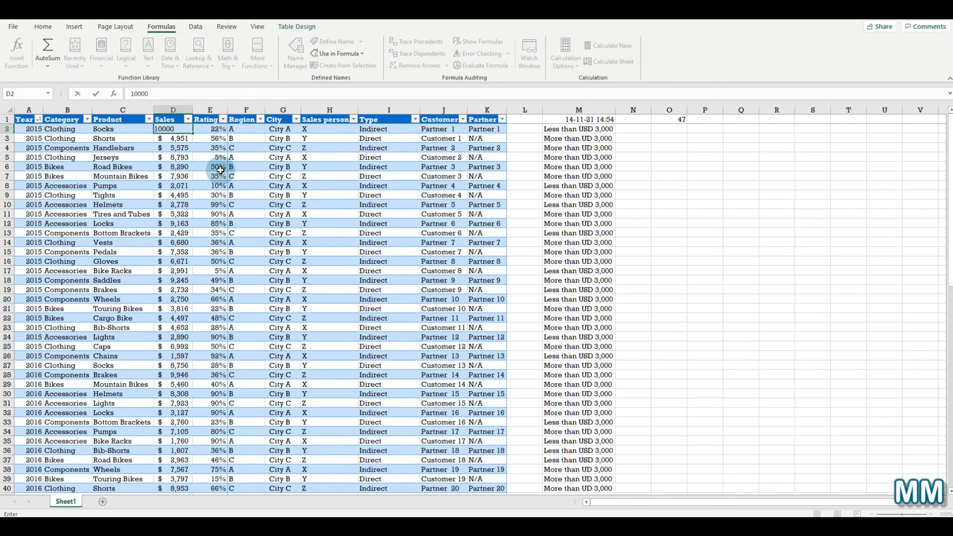
pyautogui.press('Return')
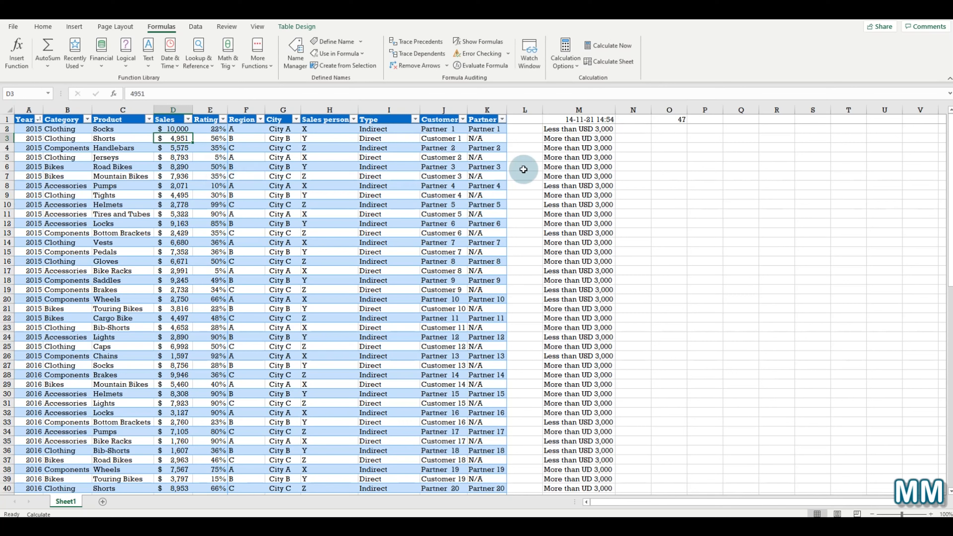
pyautogui.click(614, 62)
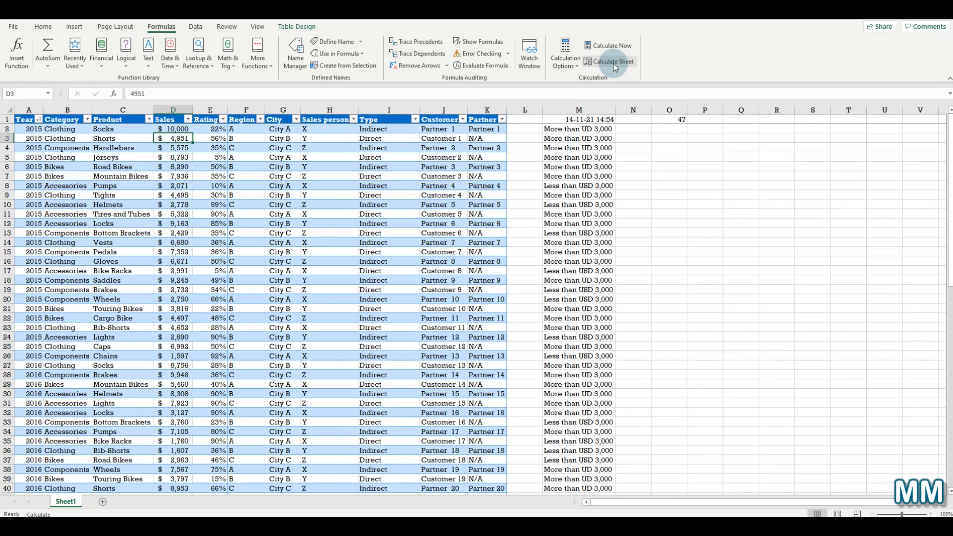
pyautogui.click(591, 130)
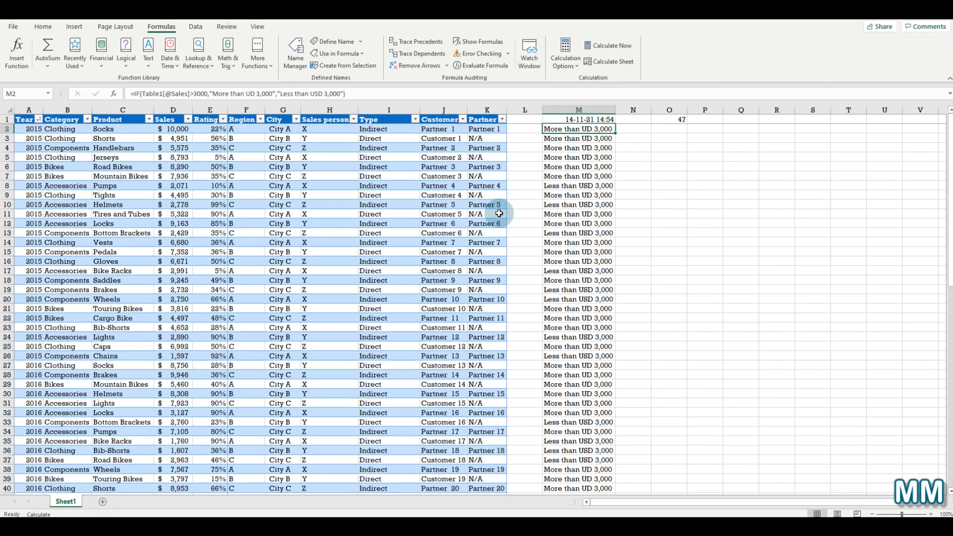
pyautogui.scroll(-15, 498, 213)
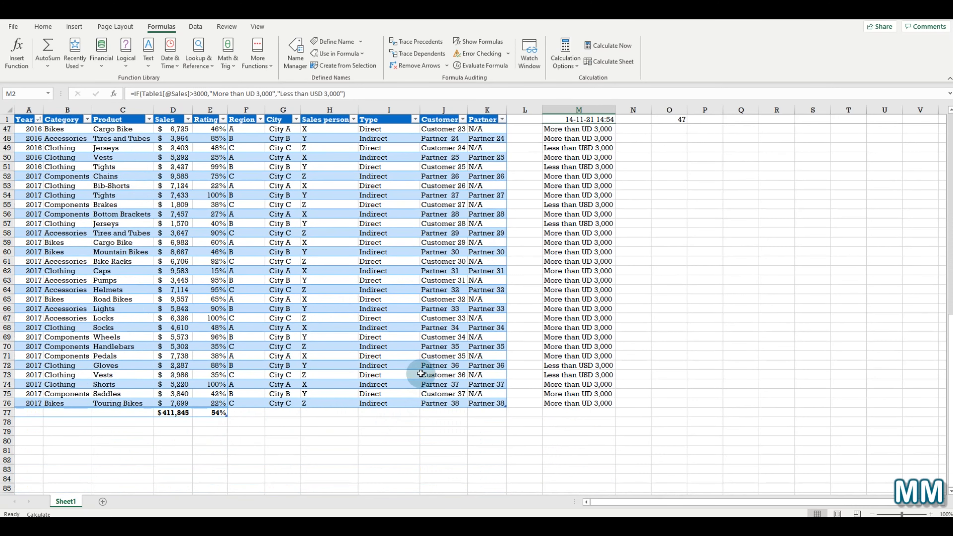
pyautogui.scroll(15, 420, 373)
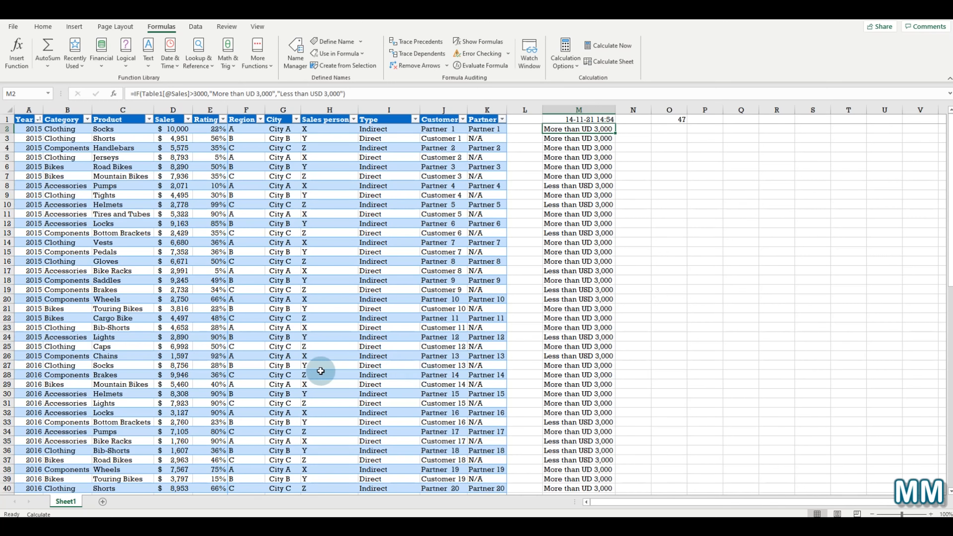
pyautogui.click(163, 24)
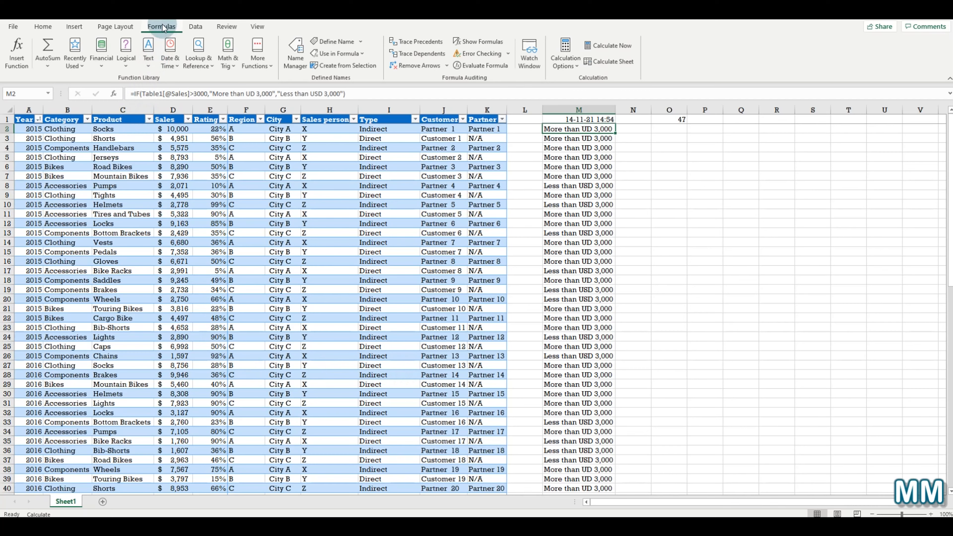